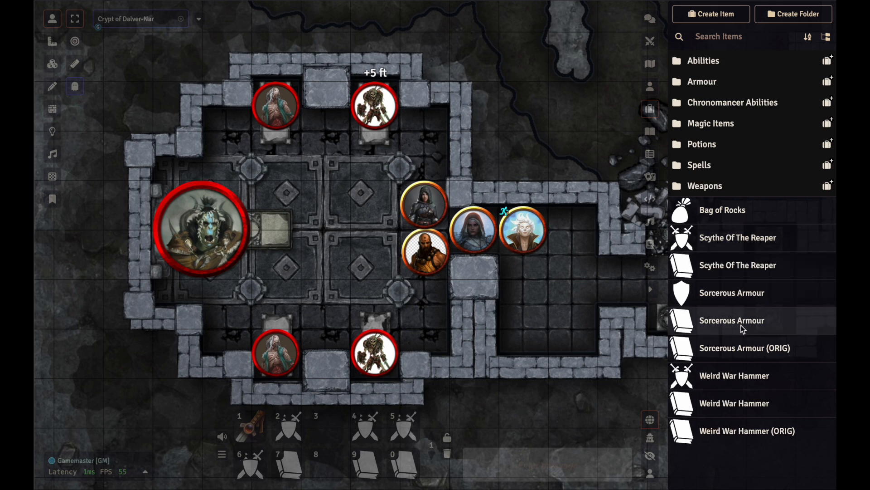
- Open the Sorcerous Armour (ORIG) spell and review its description and its list of effects
left_click(747, 352)
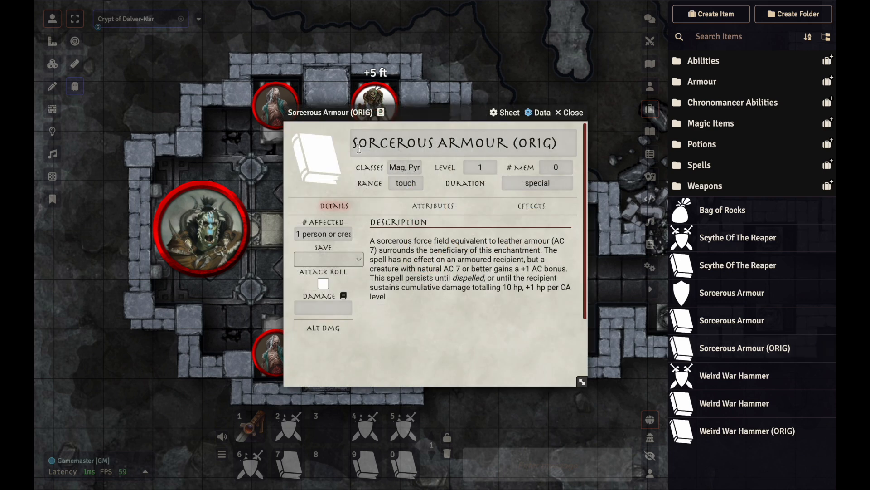
left_click_drag(446, 111, 409, 44)
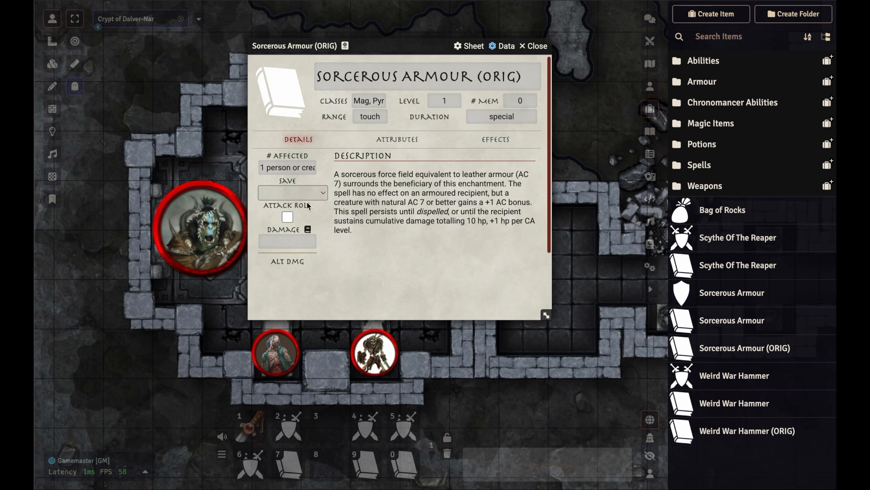
left_click(500, 139)
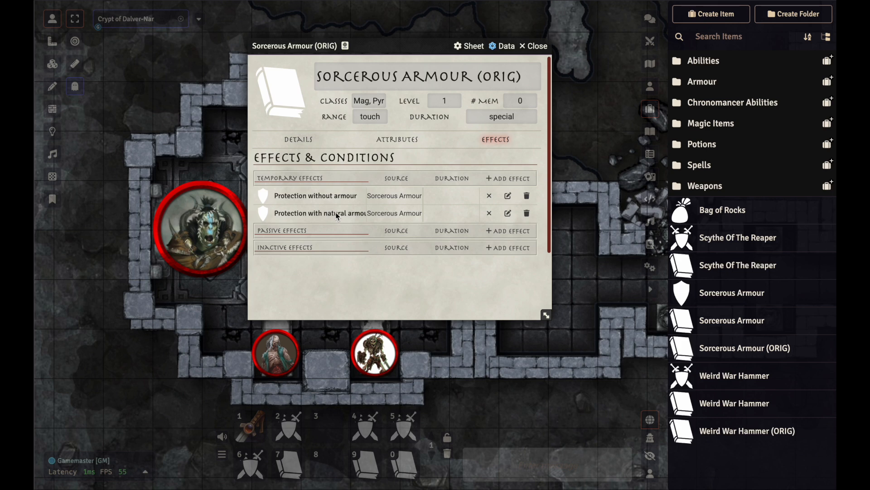
left_click(299, 139)
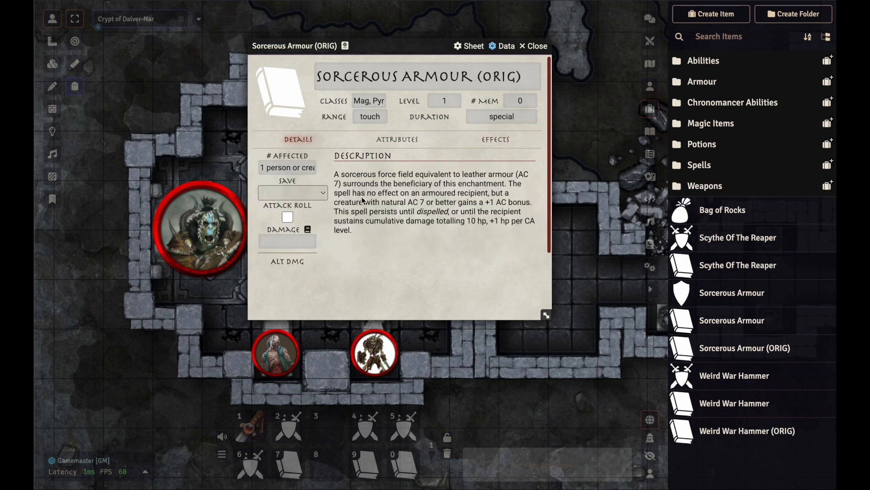
left_click(494, 139)
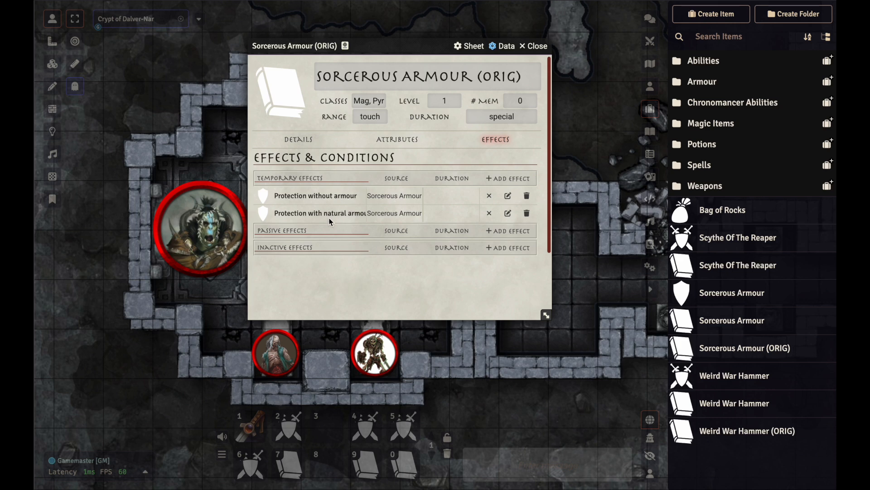
- Inspect the attribute changes of the original spell's "Protection without armour" effect, and close the effect
left_click(509, 196)
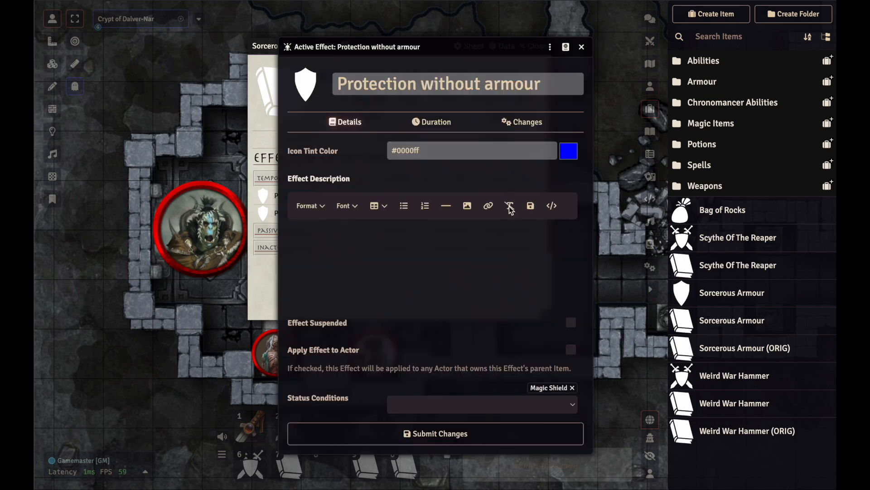
left_click(530, 125)
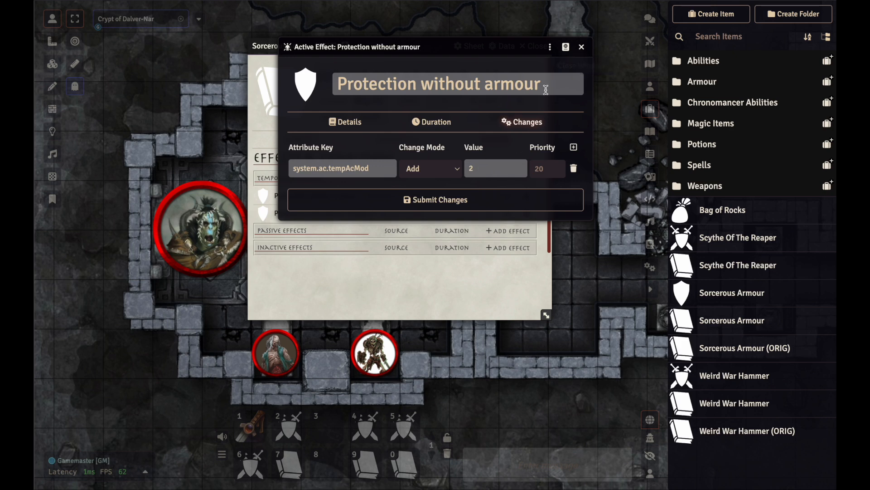
left_click(583, 48)
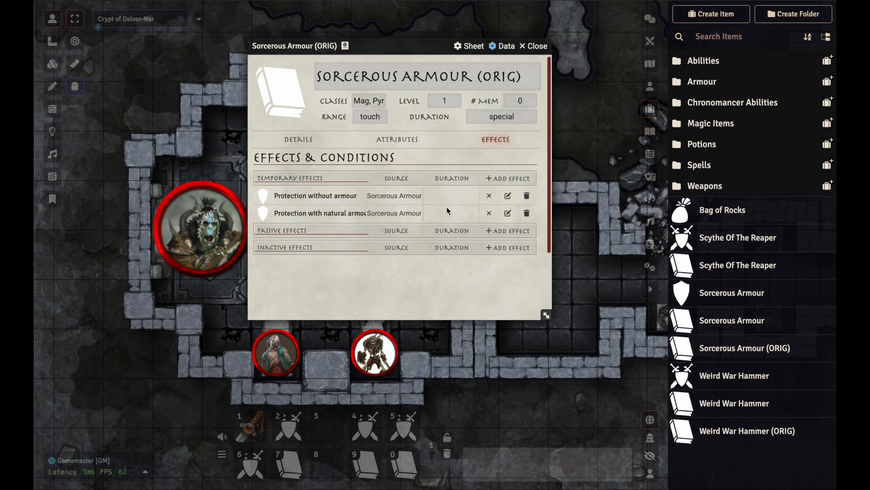
- Inspect the attribute changes and duration of the "Protection with natural armour" effect, and close the effect
left_click(507, 213)
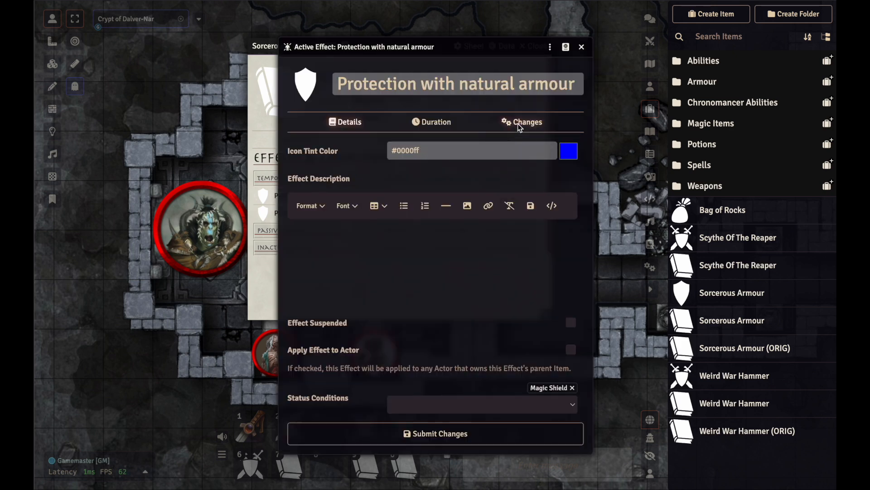
left_click(516, 124)
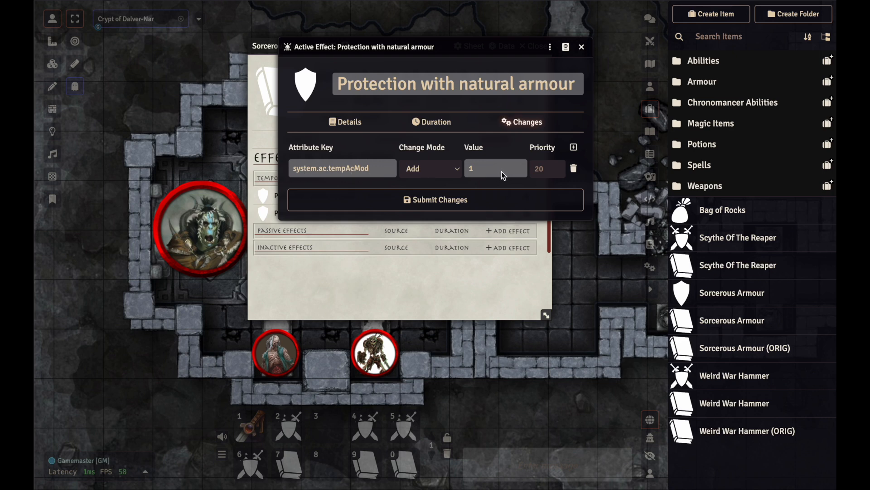
left_click(433, 123)
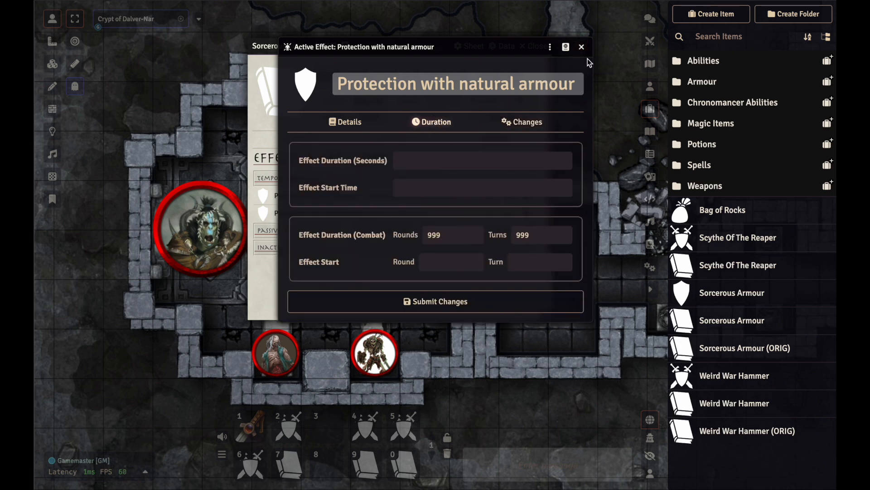
left_click(582, 47)
- Compare the original spell's description with its effects once more, and close the Sorcerous Armour (ORIG) sheet
left_click(295, 138)
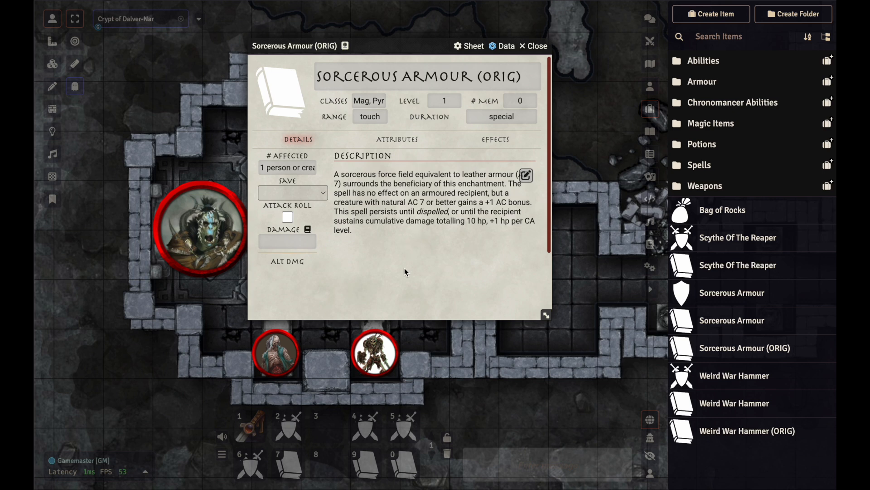
left_click(498, 140)
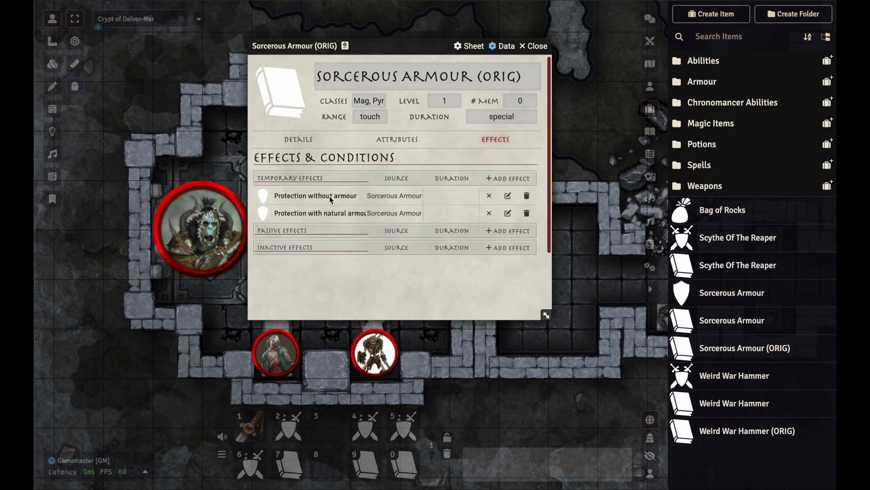
left_click(536, 46)
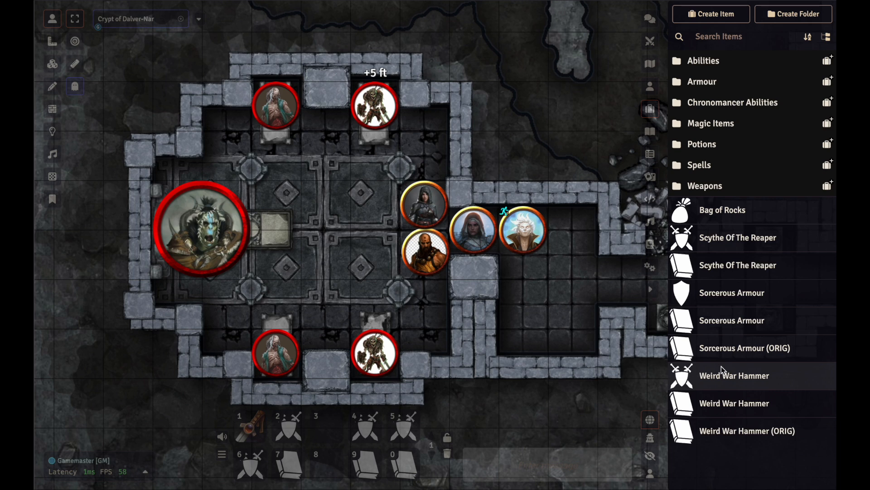
- Open the revised Sorcerous Armour spell and review its conjured armour link and its effects
left_click(749, 323)
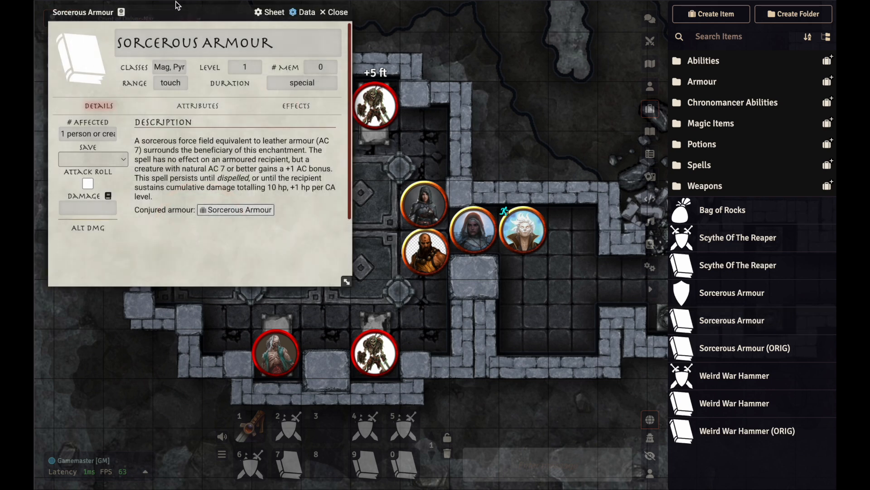
left_click_drag(176, 13, 224, 44)
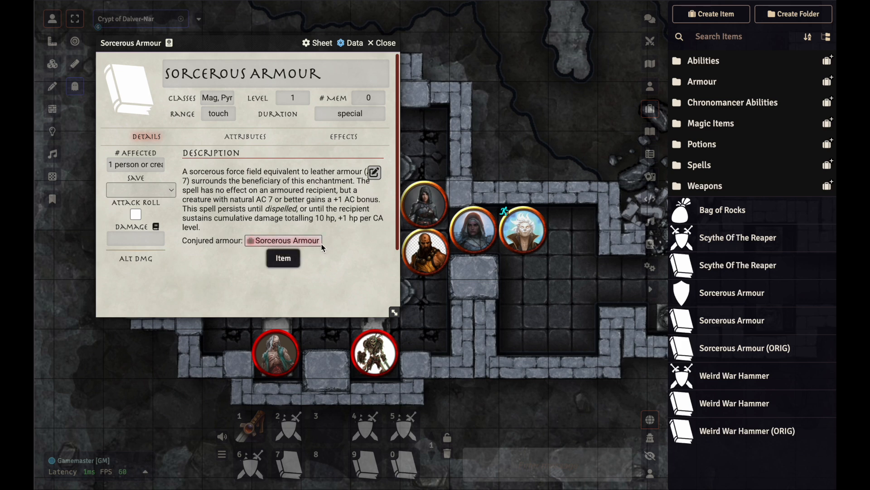
left_click(349, 136)
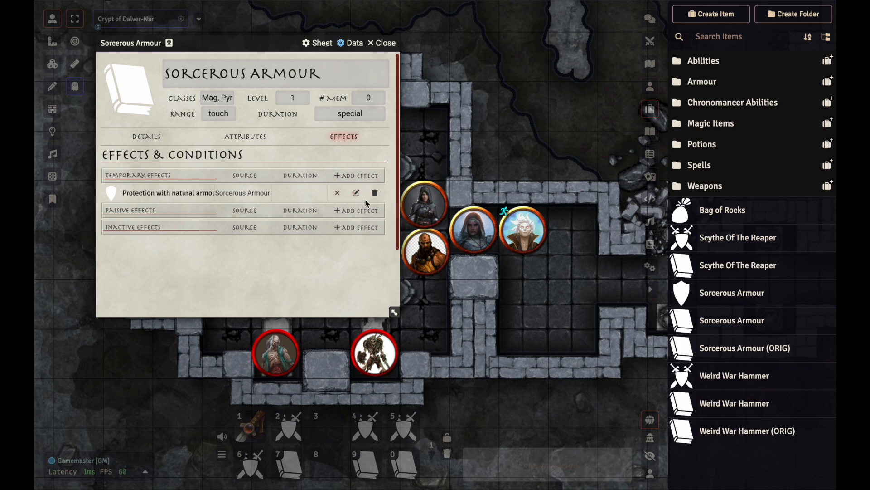
left_click(151, 137)
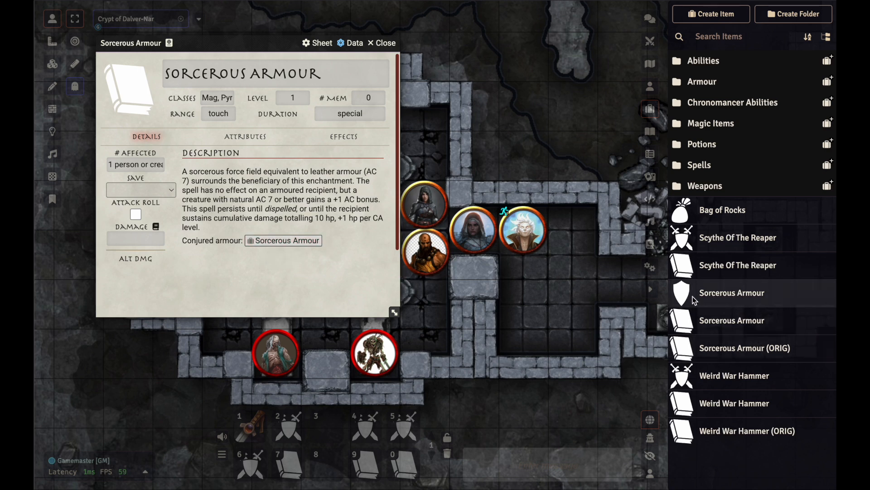
- Open the Sorcerous Armour armour item beside the spell and examine its details and attributes
left_click(722, 295)
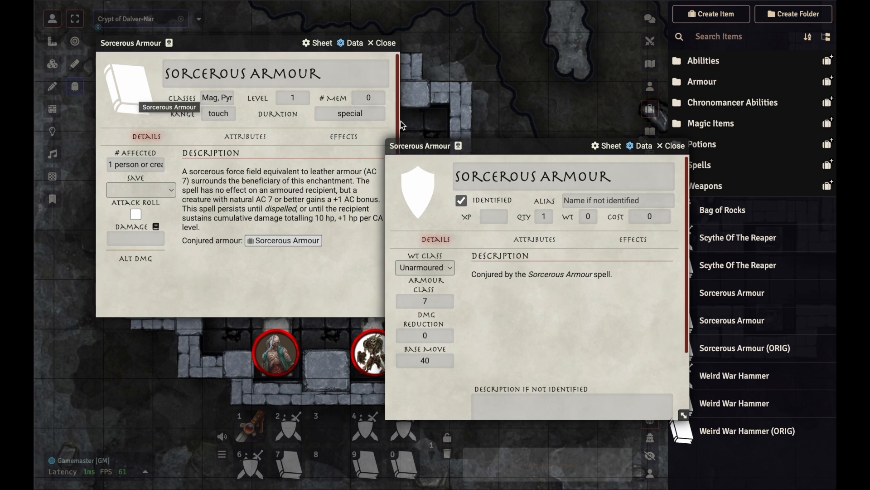
left_click_drag(519, 145, 491, 132)
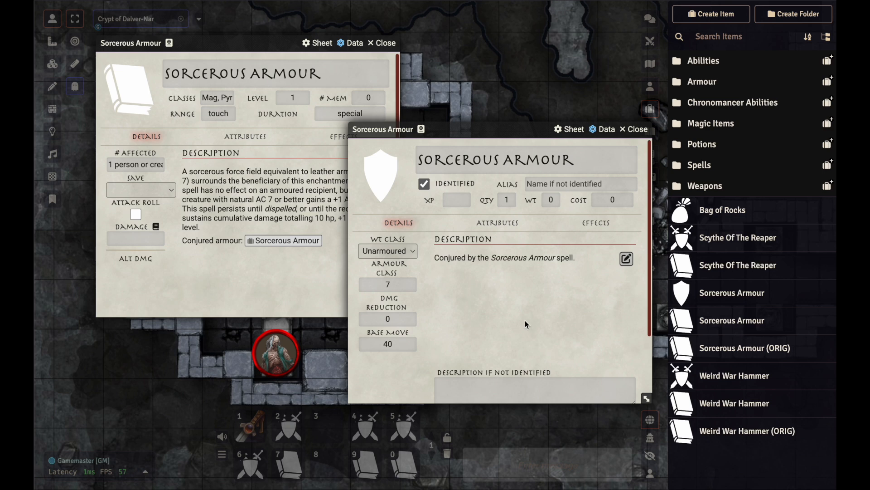
left_click(504, 222)
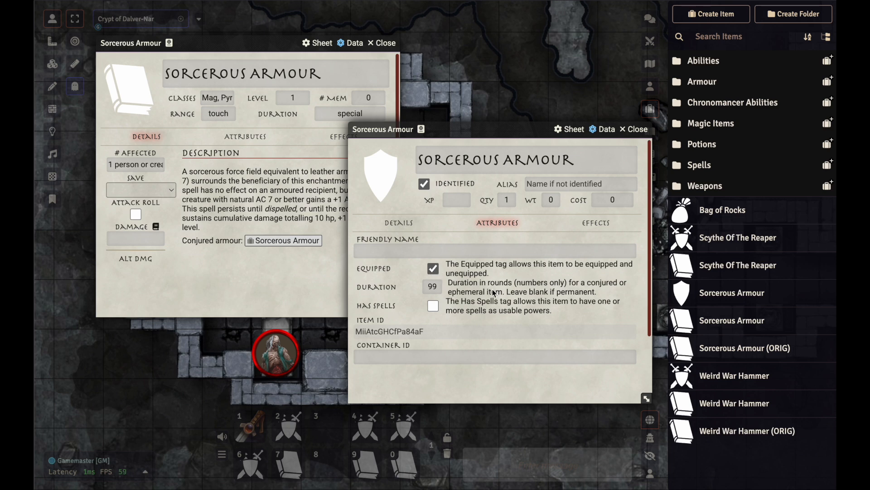
scroll(502, 288, "down", 1)
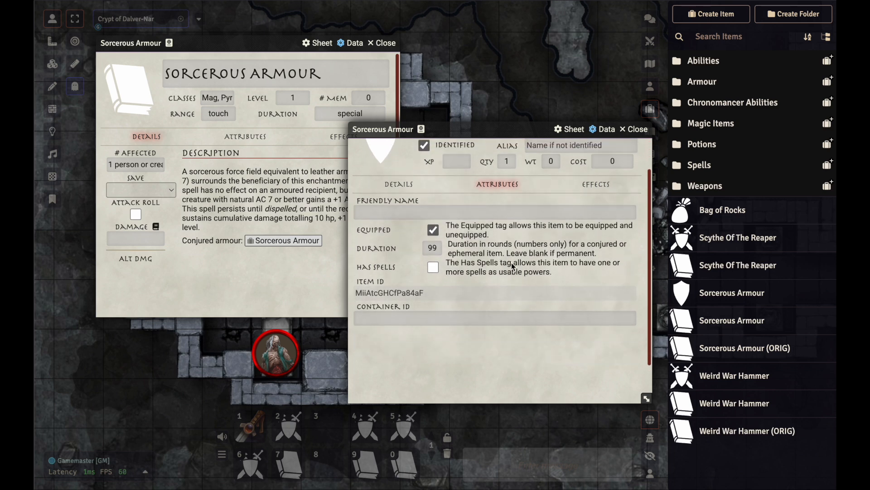
scroll(511, 263, "up", 1)
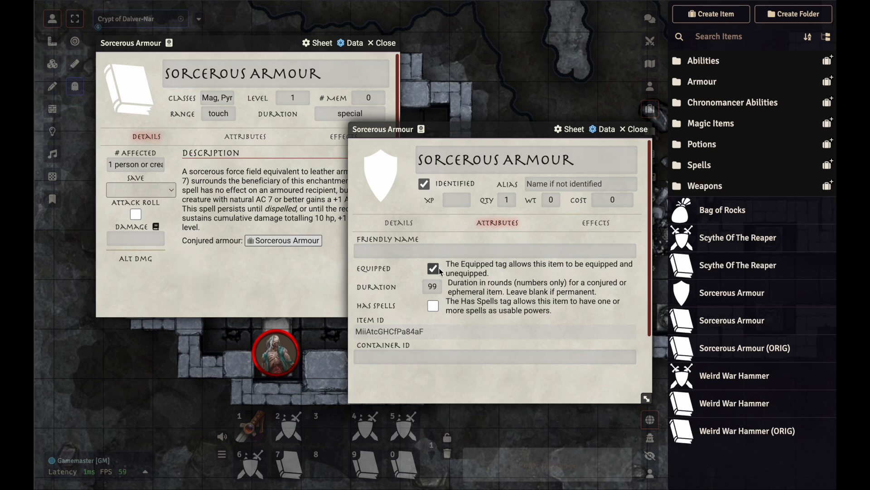
- Set the Sorcerous Armour item's duration to 99 rounds, return to its details and close its sheet
left_click(428, 287)
left_click(384, 288)
left_click(405, 288)
left_click(440, 287)
left_click(406, 286)
left_click(435, 287)
type("99")
key("Return")
left_click(406, 224)
left_click(634, 129)
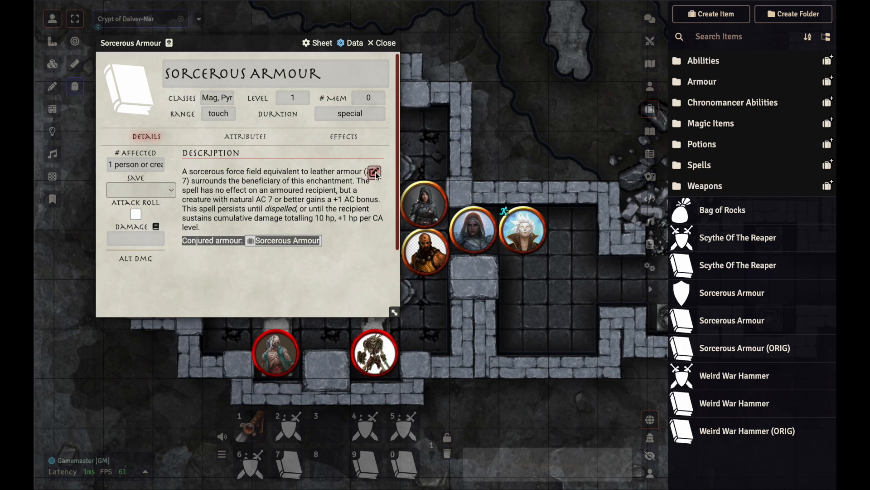
- Replace the link after "Conjured armour:" in the spell's description with a new link to the Sorcerous Armour armour item, and save the description
left_click(374, 172)
scroll(359, 262, "down", 2)
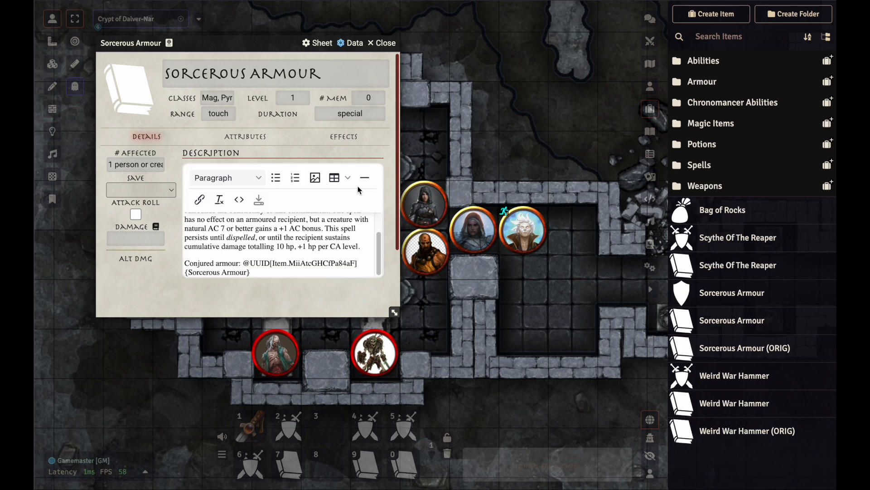
scroll(279, 253, "down", 1)
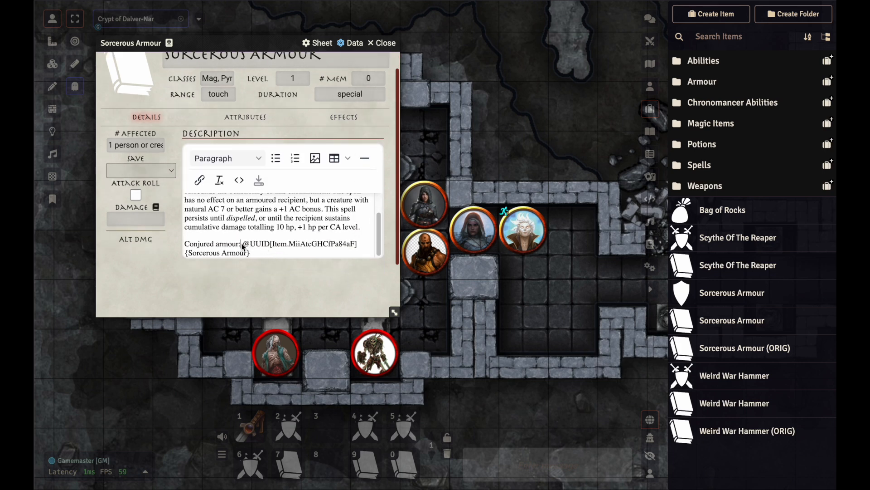
left_click_drag(243, 243, 266, 257)
key("BackSpace")
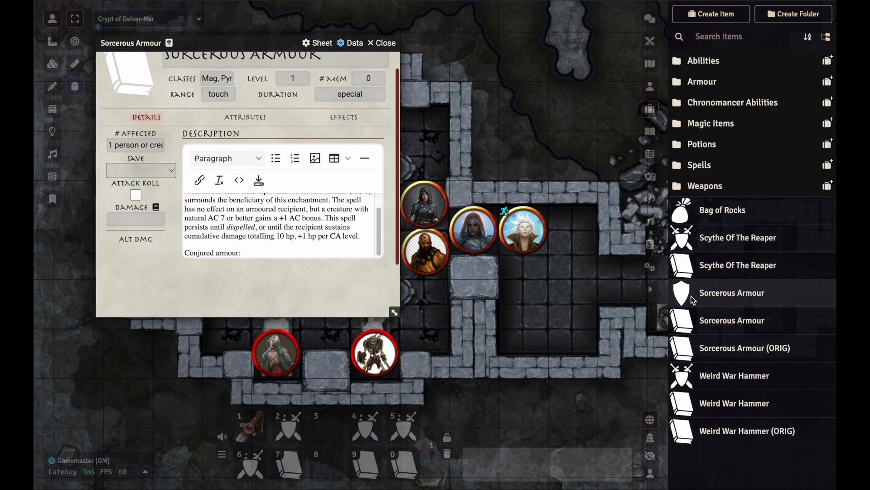
left_click_drag(728, 297, 336, 252)
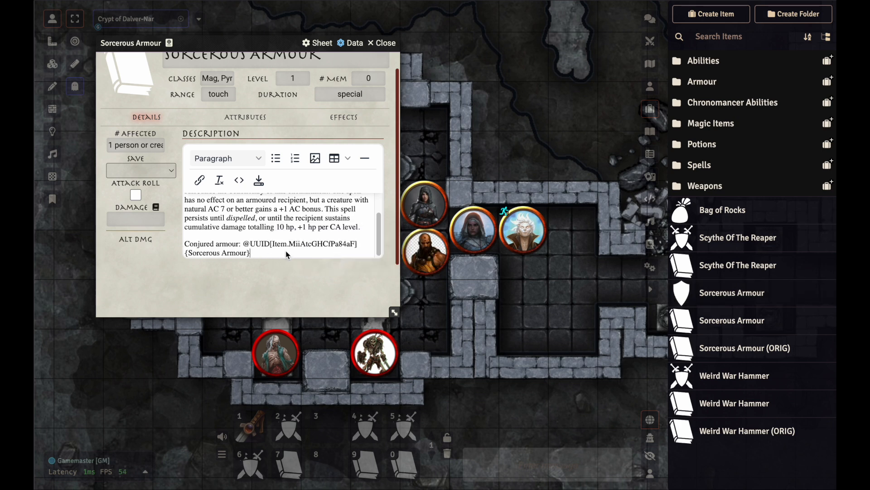
key("ctrl+s")
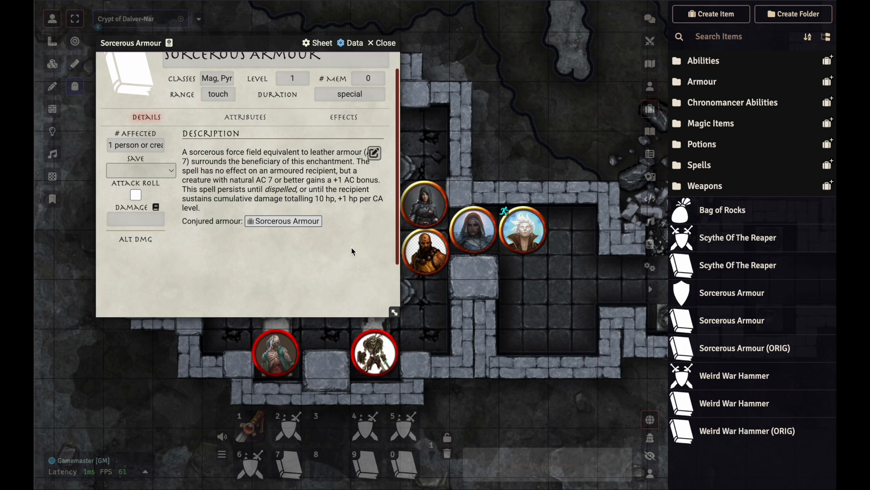
- Test the conjured armour link in the spell's description, and close both the armour and spell sheets
left_click(300, 221)
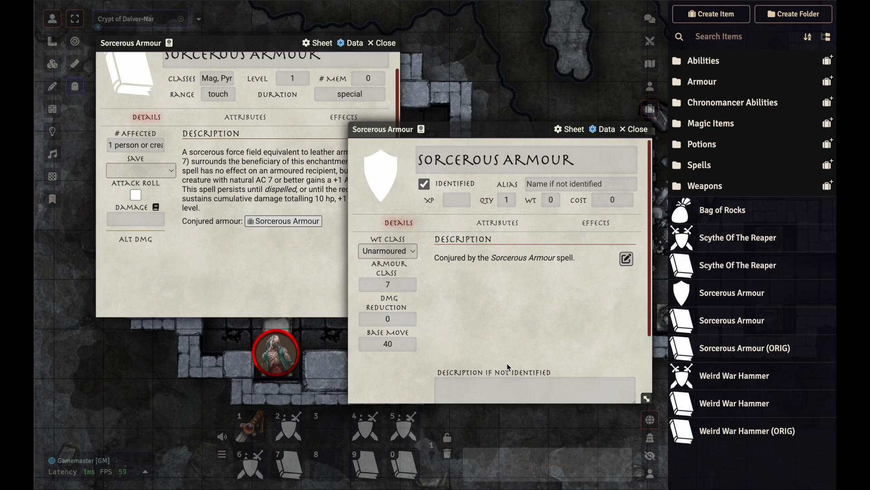
left_click(641, 131)
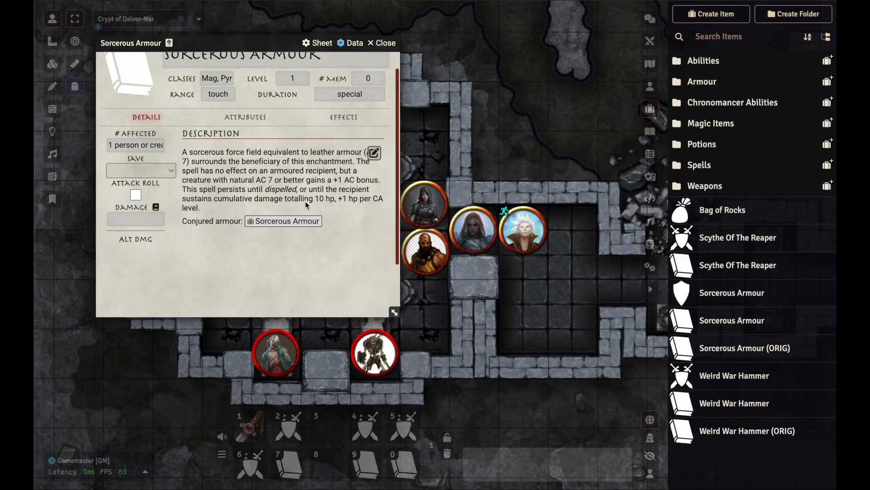
left_click(384, 43)
- Show the chat messages, open the magician's spell list from the map token and move Sorcerous Armour to the end of the level 1 spells
left_click(650, 19)
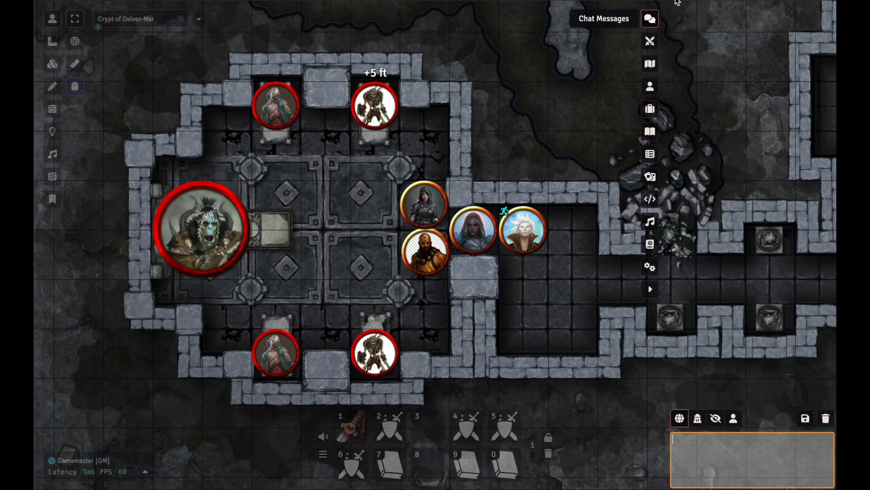
double_click(518, 237)
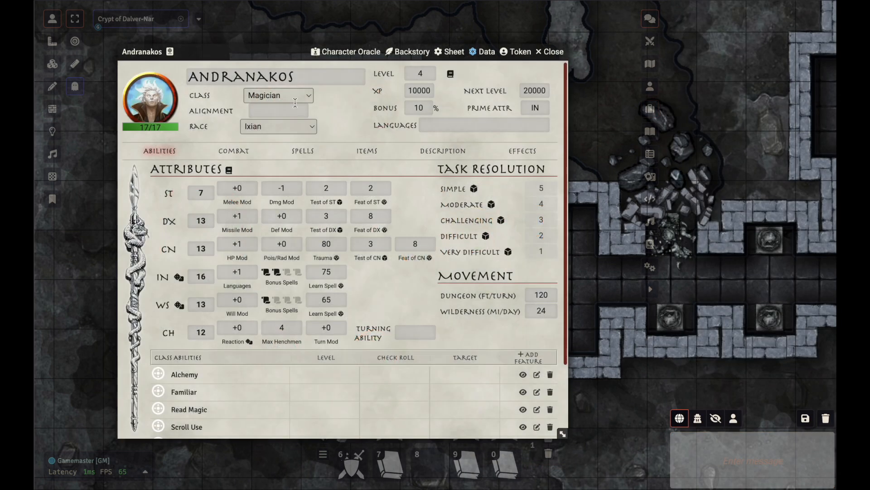
left_click(307, 151)
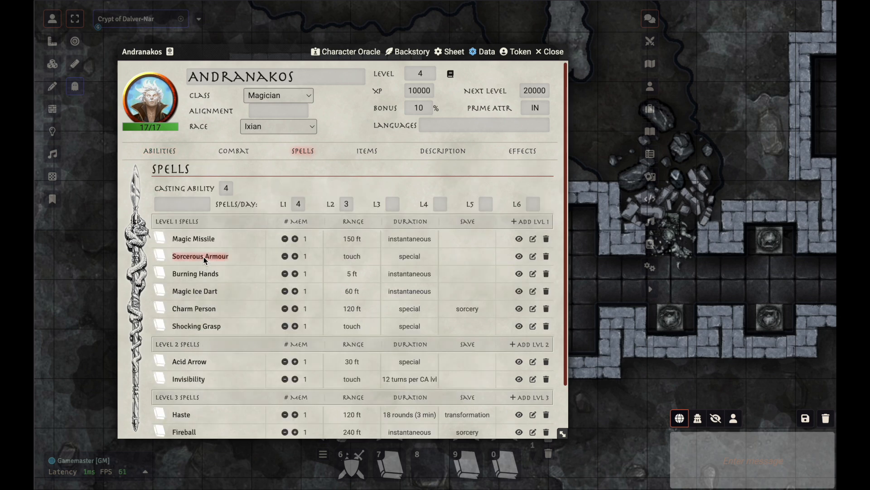
left_click_drag(203, 256, 203, 333)
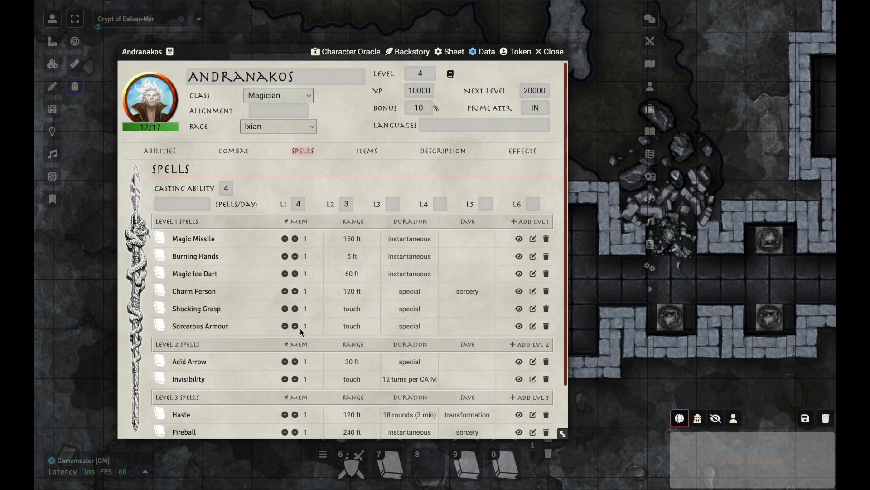
- Cast Sorcerous Armour from the magician's level 1 spells and add the linked conjured armour from the chat card to the magician's sheet
left_click(159, 327)
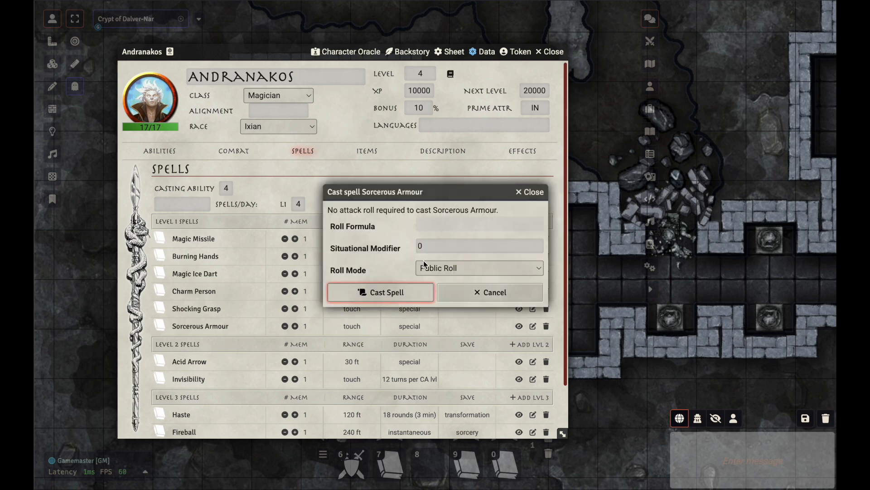
left_click(400, 298)
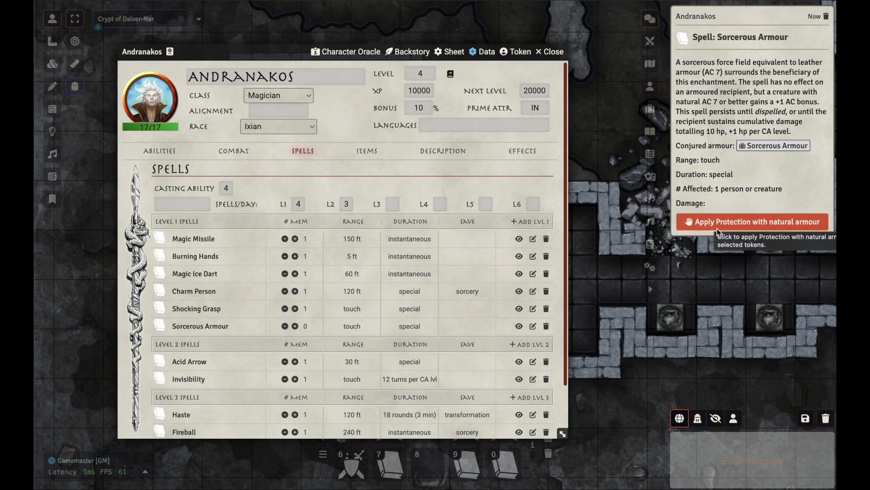
left_click(770, 220)
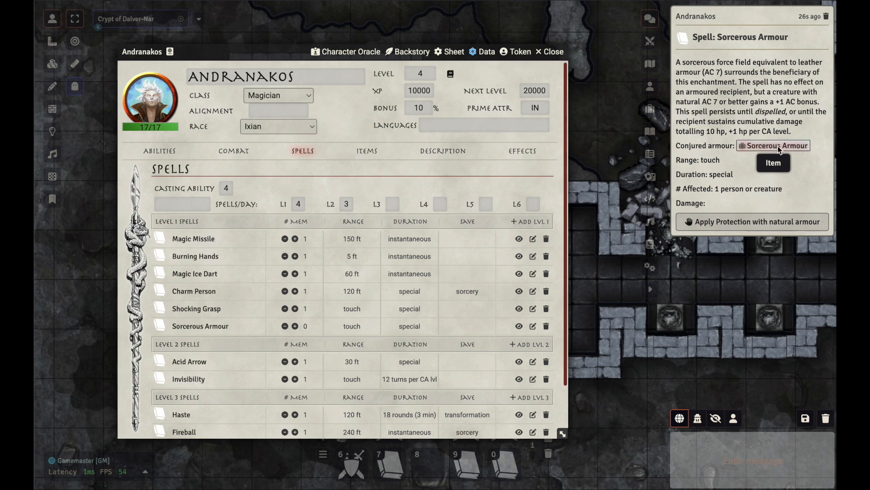
left_click_drag(781, 146, 430, 179)
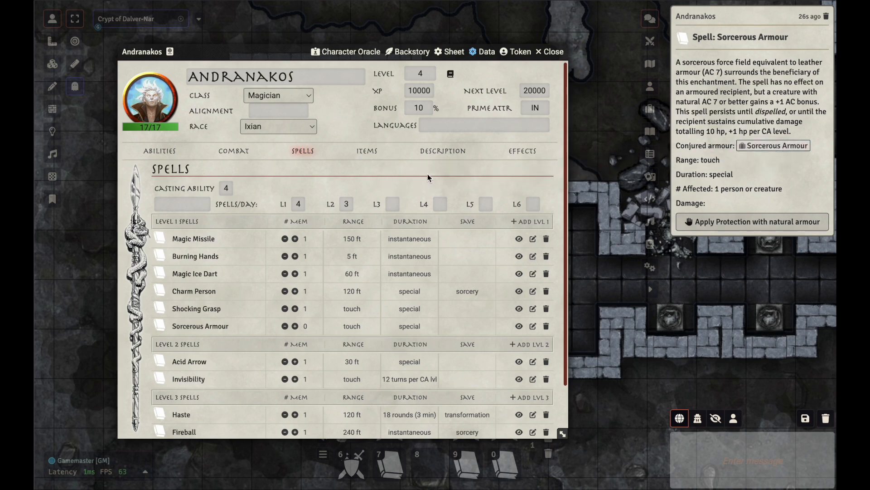
- Compare the magician's AC with the conjured Sorcerous Armour equipped and unequipped, and equip the armour again
left_click(243, 154)
scroll(382, 247, "down", 2)
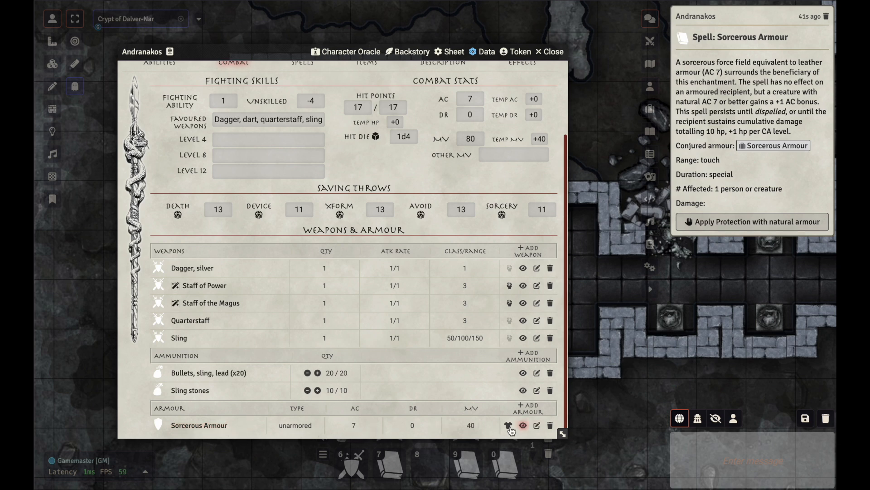
scroll(467, 163, "up", 3)
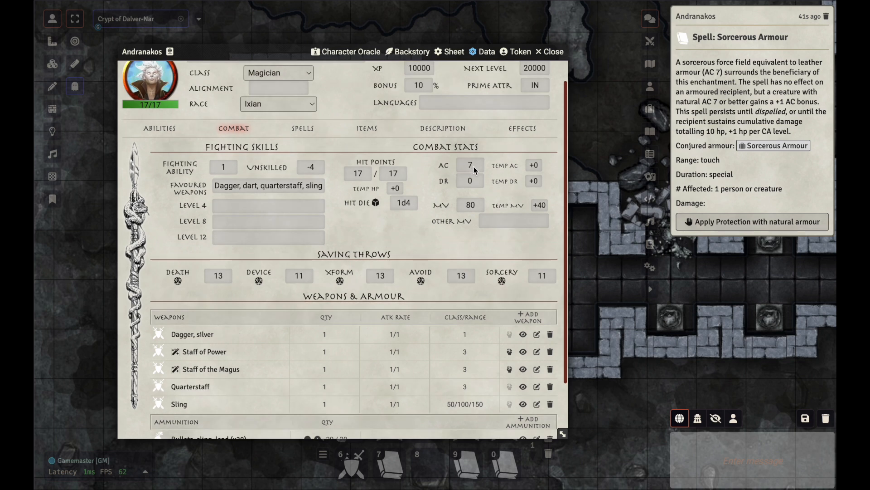
scroll(497, 317, "down", 3)
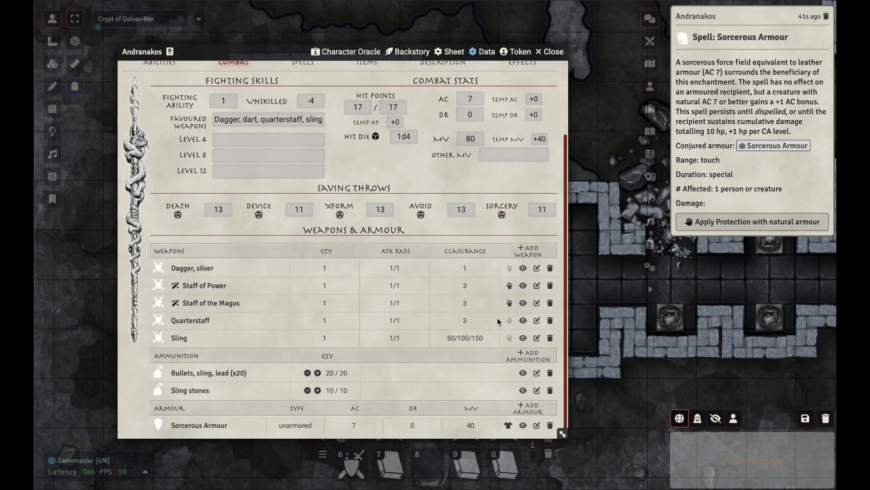
left_click(508, 425)
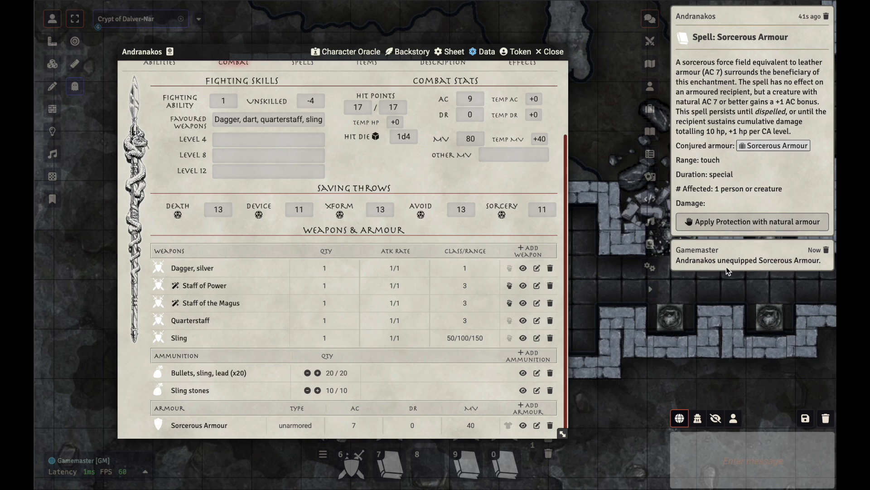
left_click(508, 425)
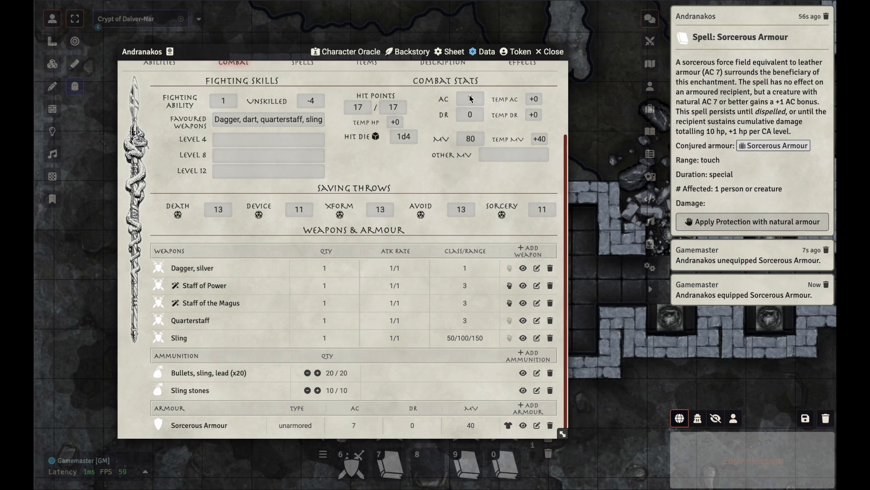
- Review the attributes and details of the magician's conjured Sorcerous Armour item, and close its sheet
left_click(537, 424)
left_click(432, 205)
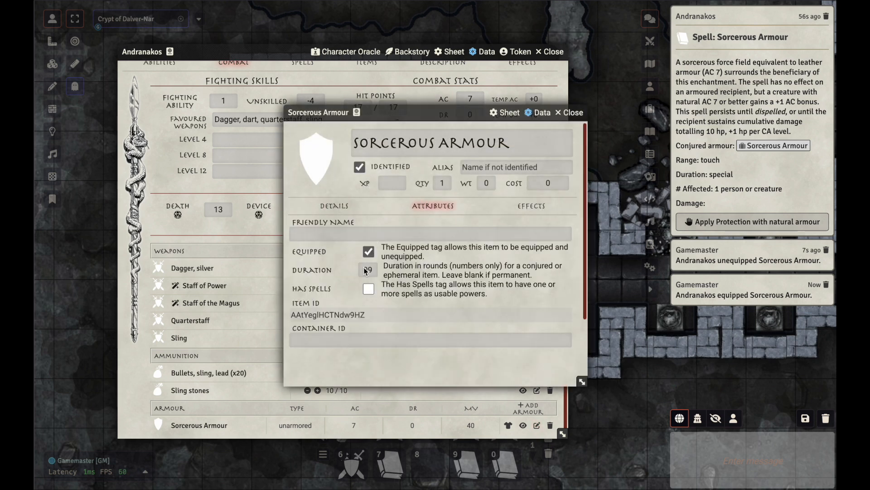
left_click(328, 206)
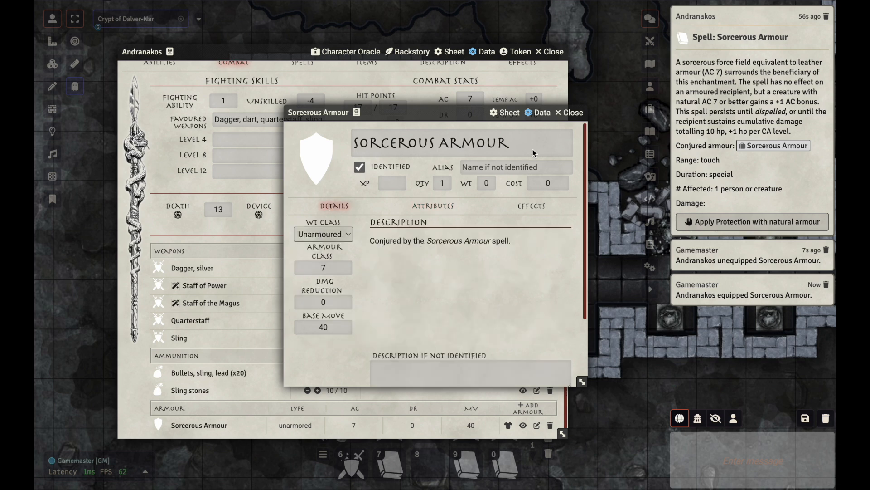
left_click(571, 112)
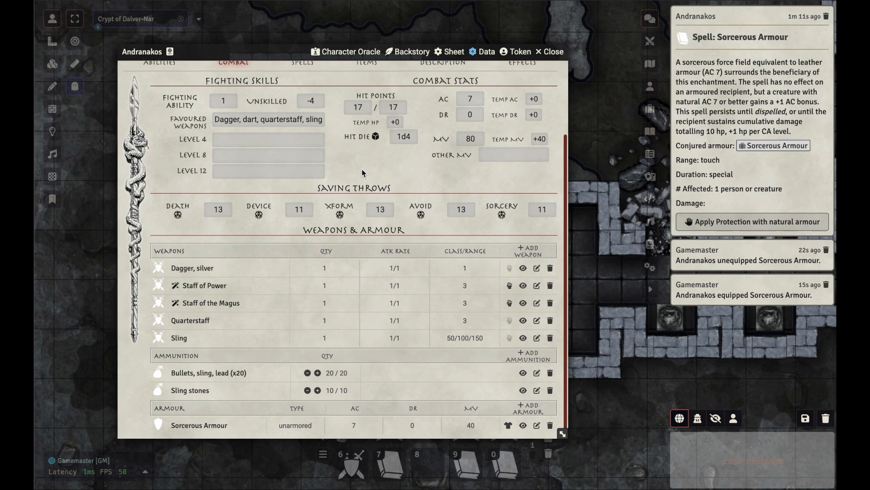
- Check the magician's casting ability in the spells section and the combat stats, and close the character sheet
scroll(191, 373, "up", 3)
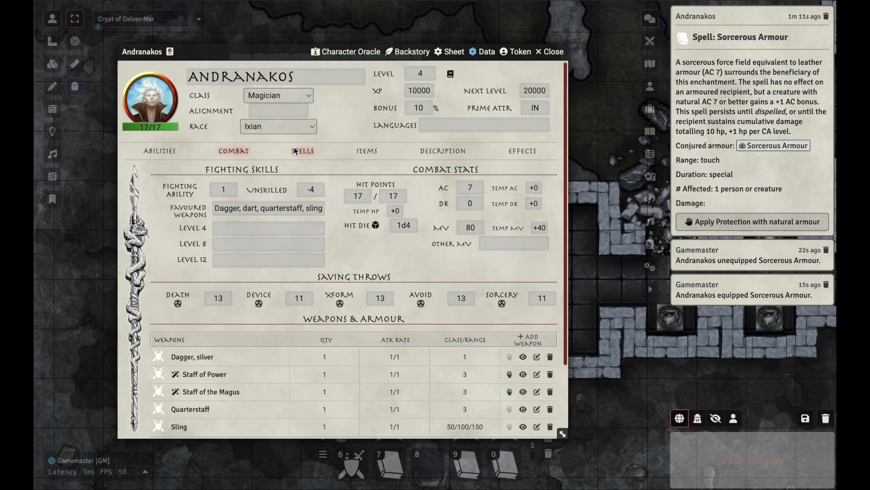
left_click(302, 151)
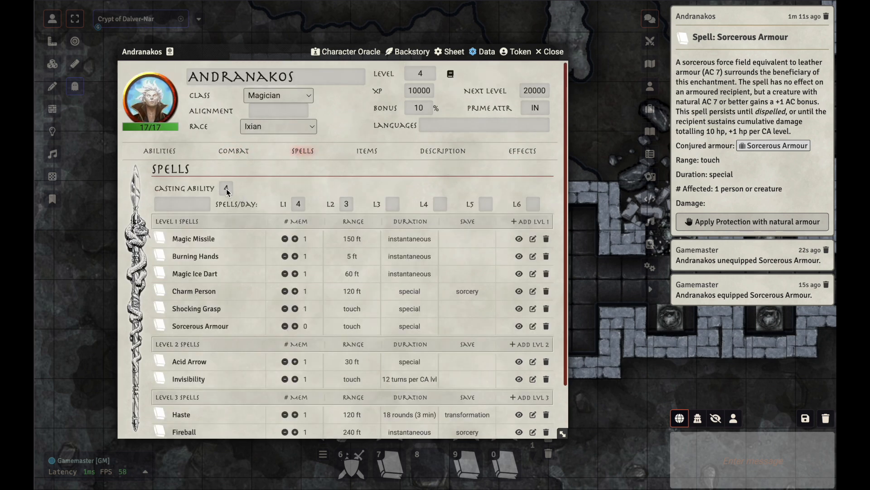
left_click(237, 151)
scroll(352, 298, "down", 2)
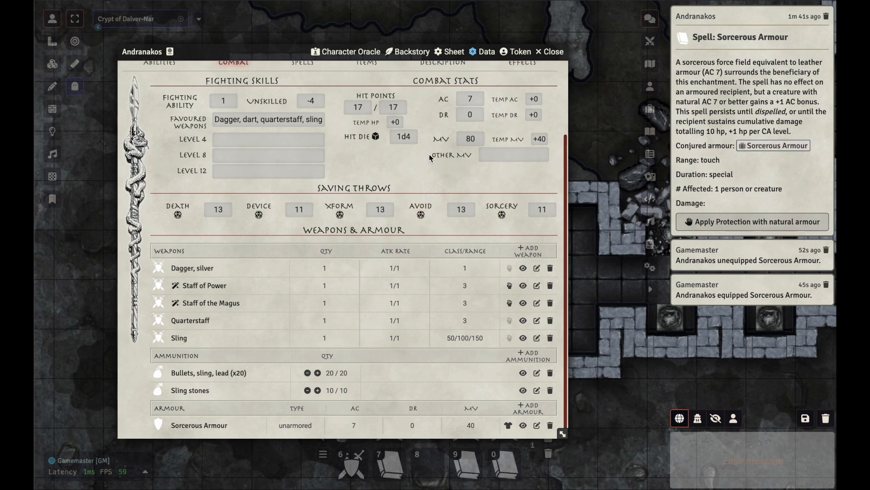
left_click(555, 53)
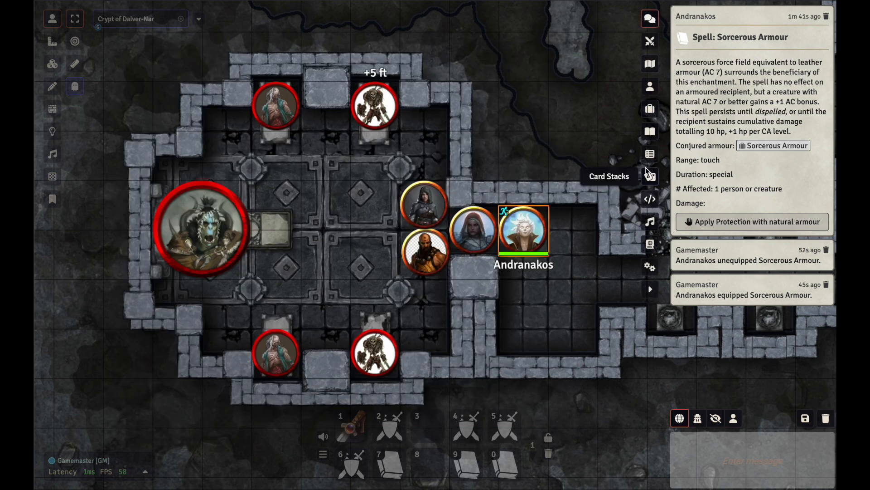
- Deselect the magician's token, open the Weird War Hammer (ORIG) spell from the world items and examine its to-hit and damage tiers
left_click_drag(495, 107, 544, 153)
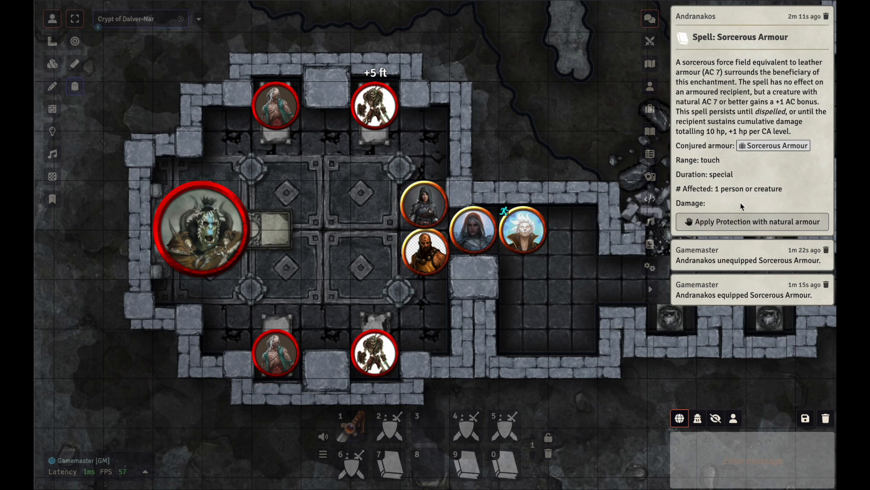
left_click(652, 110)
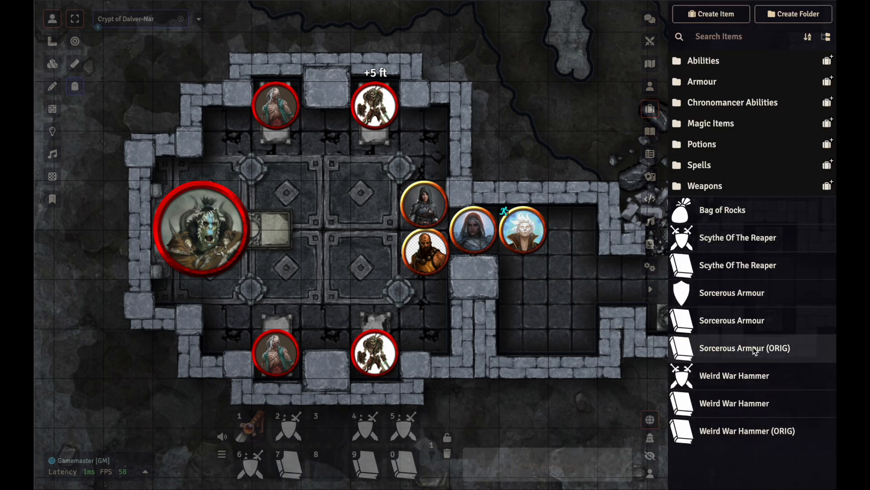
left_click(769, 434)
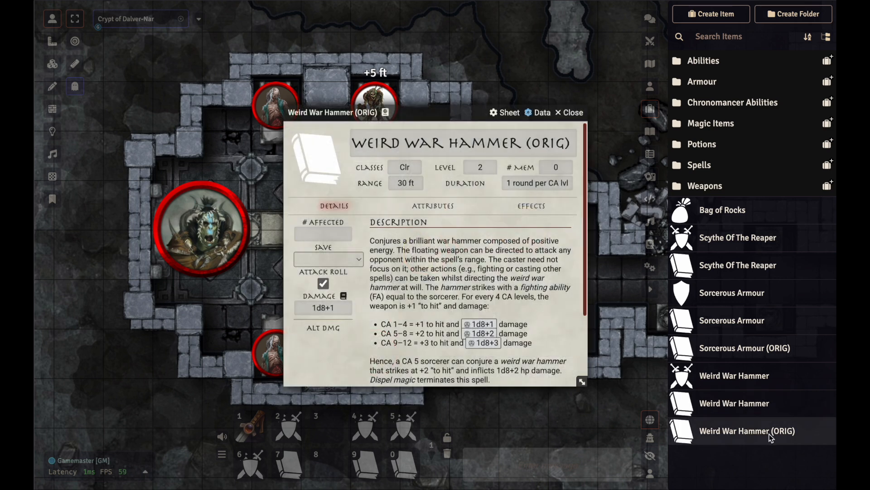
left_click_drag(433, 119, 407, 69)
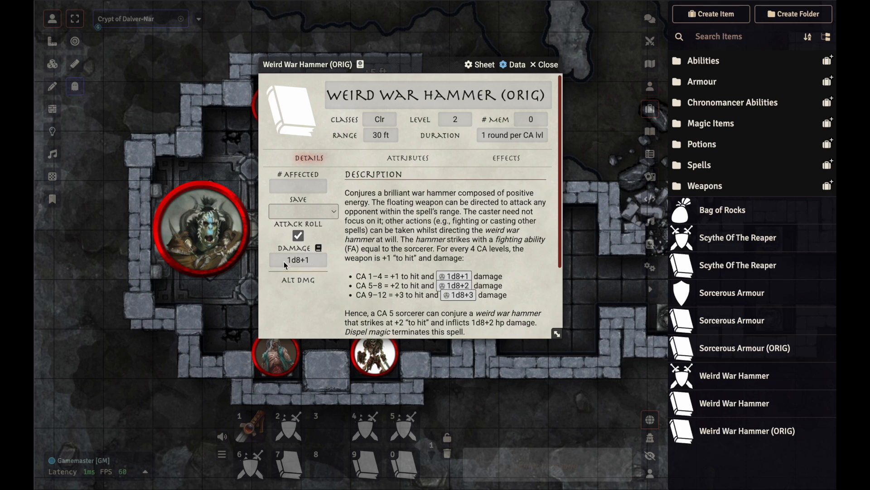
left_click_drag(356, 277, 426, 281)
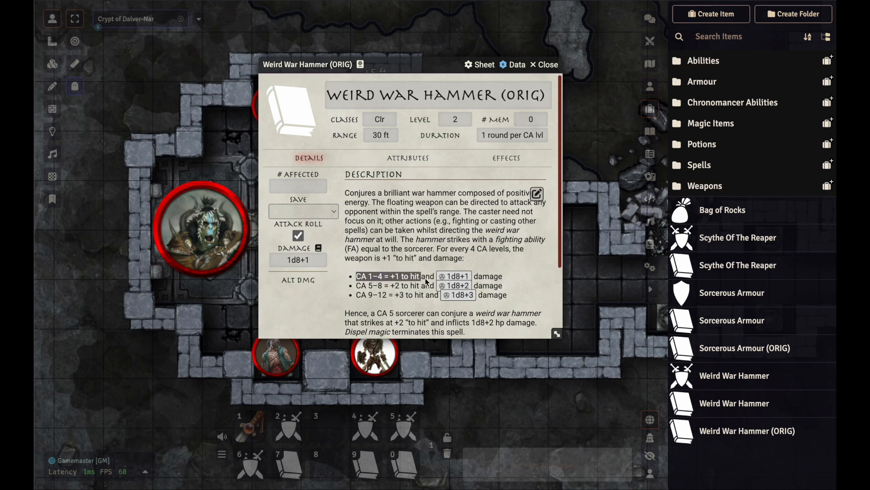
left_click(379, 281)
left_click_drag(448, 68, 272, 12)
- Open the cleric's character sheet from the map token, check the spells and abilities, and close the sheet
left_click(474, 244)
double_click(474, 239)
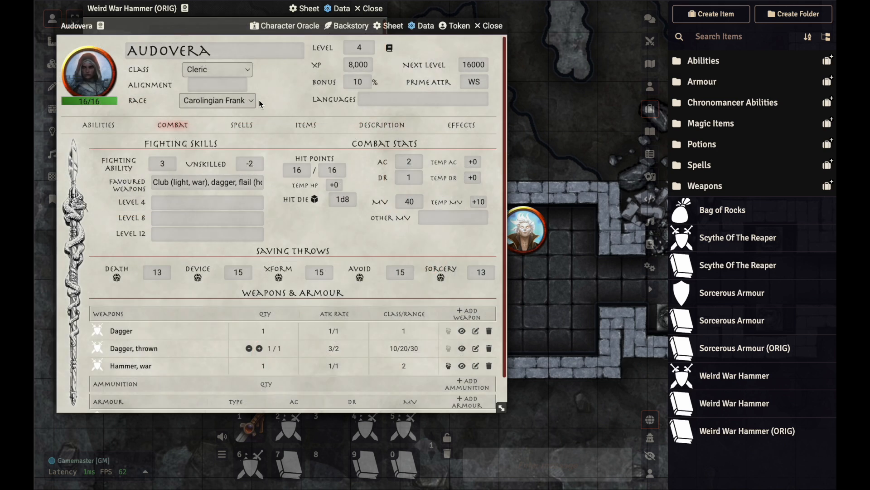
left_click(242, 125)
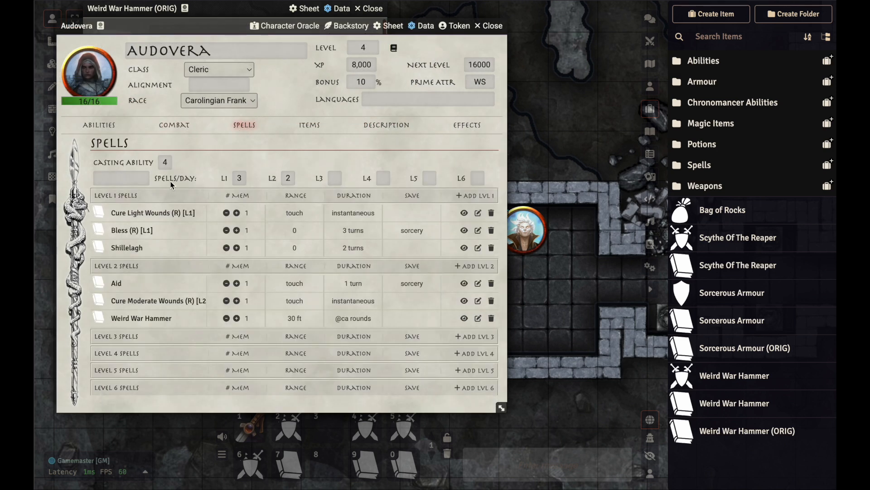
left_click(95, 125)
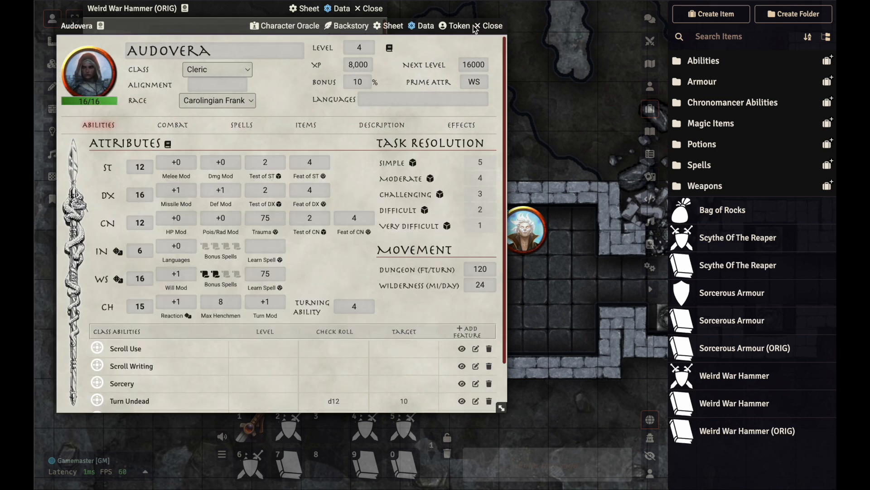
left_click(487, 26)
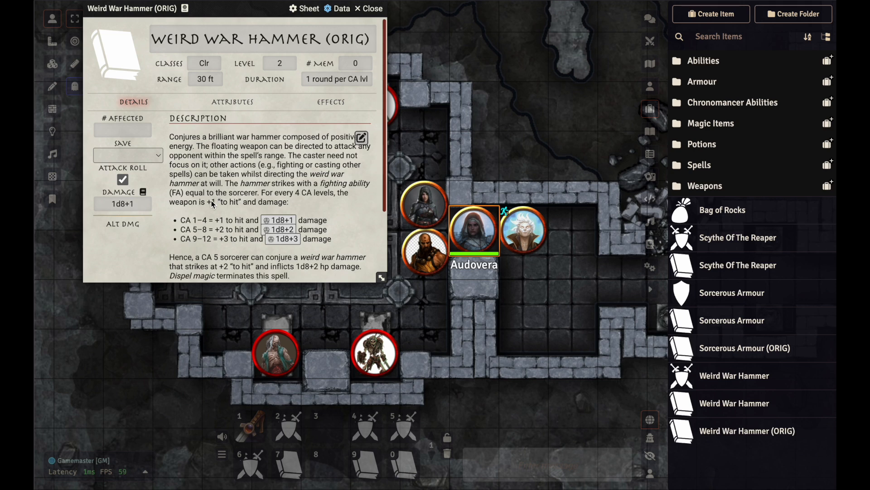
- Examine the roll formula and the full description of the Weird War Hammer (ORIG) spell
left_click(231, 101)
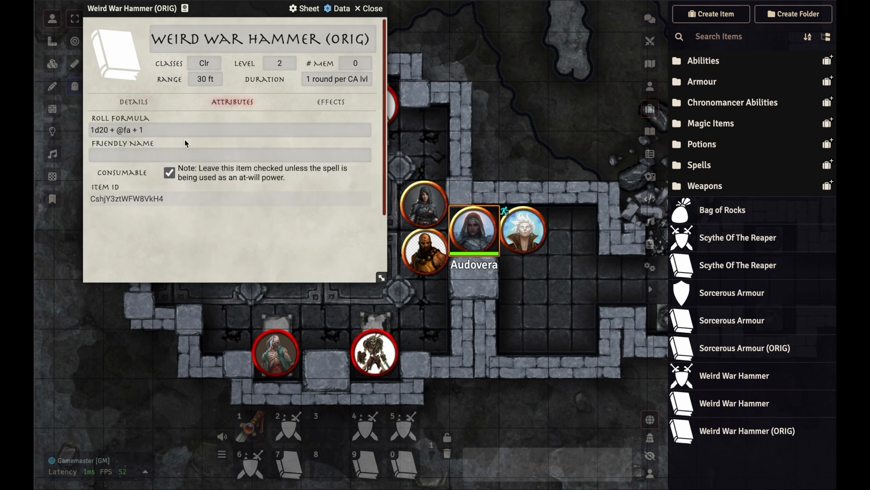
left_click_drag(157, 135, 86, 133)
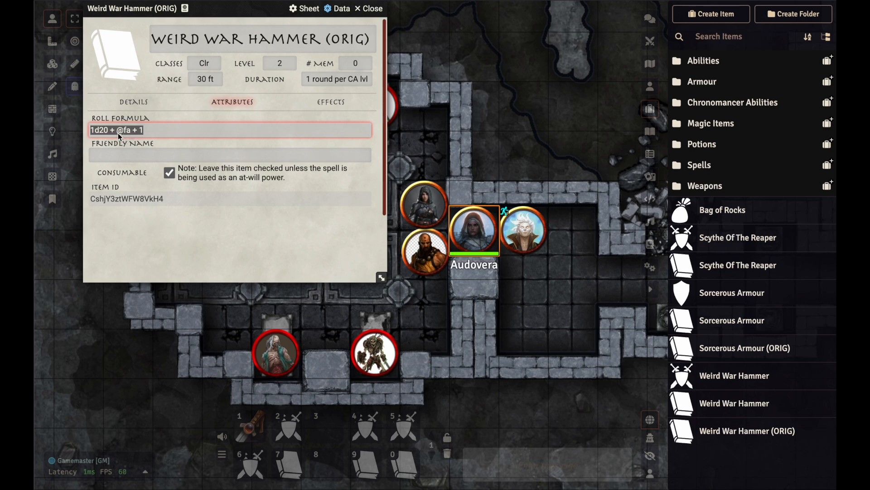
left_click(152, 135)
left_click(140, 104)
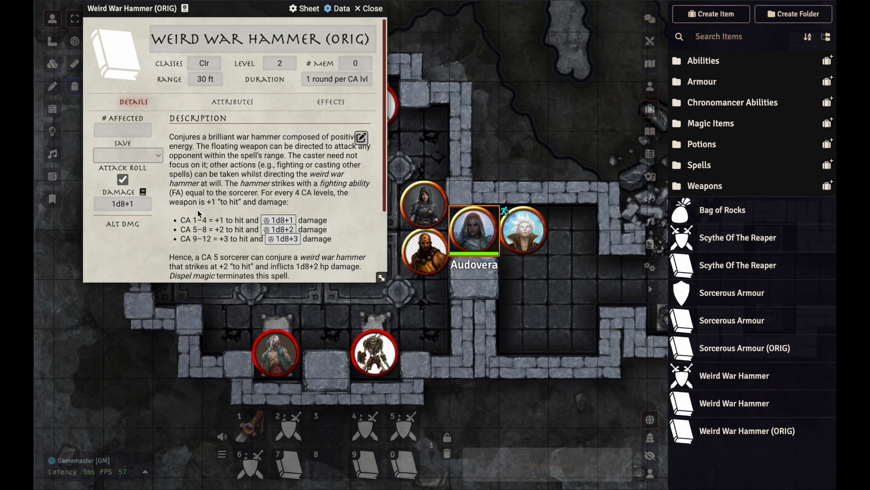
scroll(193, 205, "down", 2)
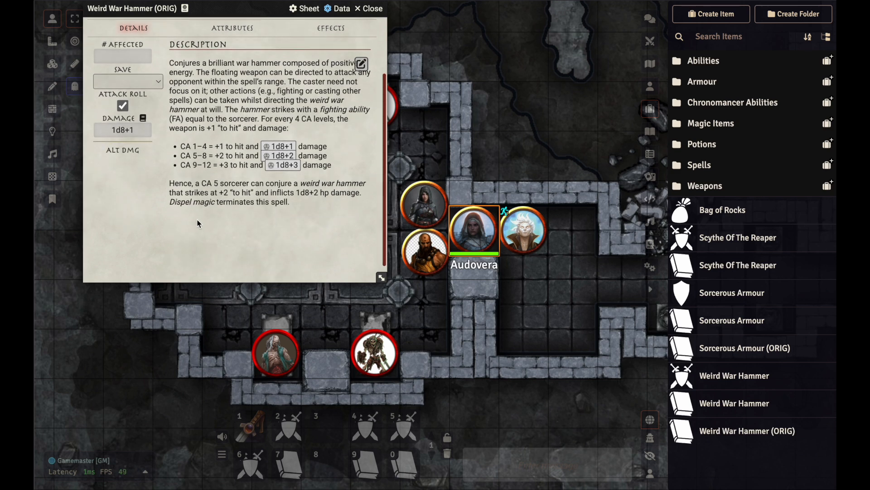
scroll(198, 217, "up", 1)
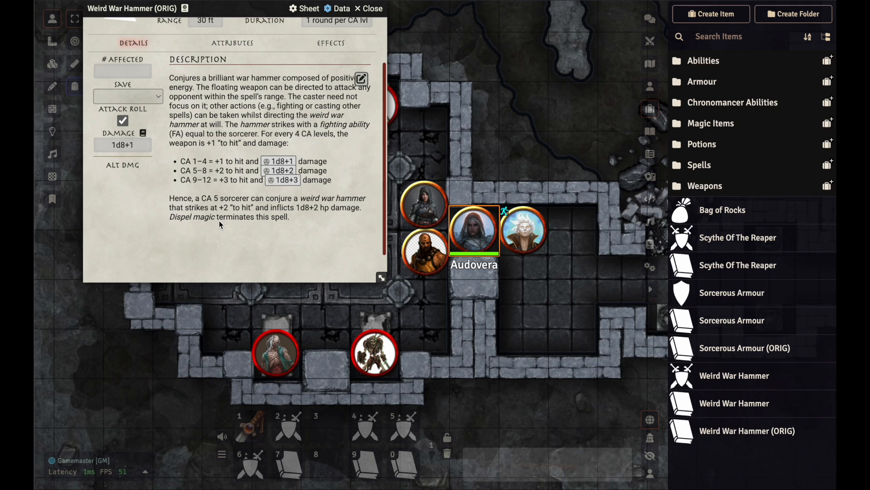
scroll(219, 219, "up", 3)
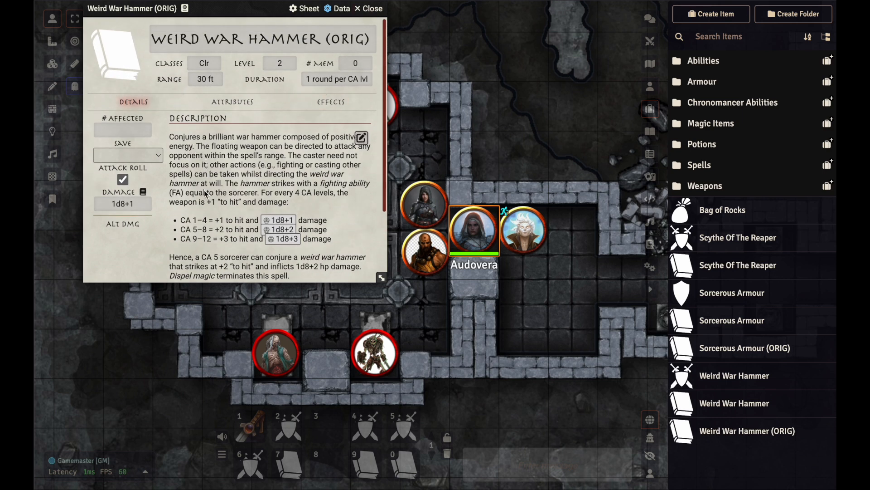
scroll(207, 183, "down", 1)
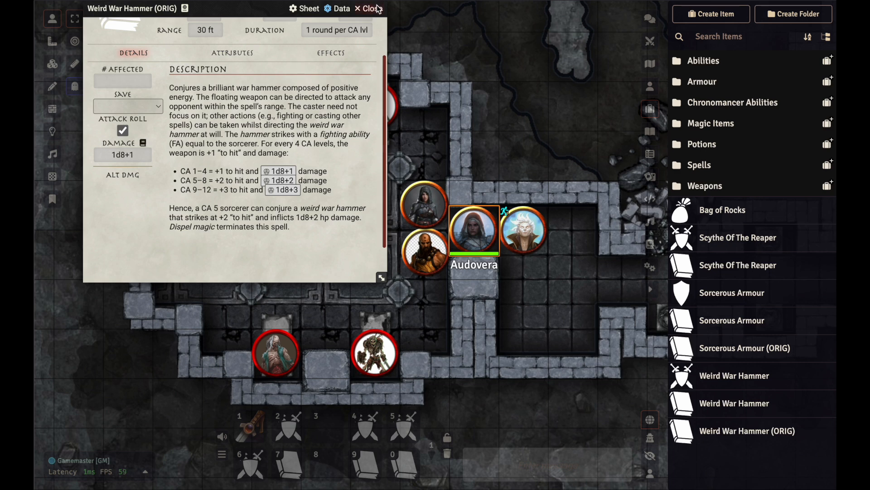
left_click_drag(238, 10, 246, 69)
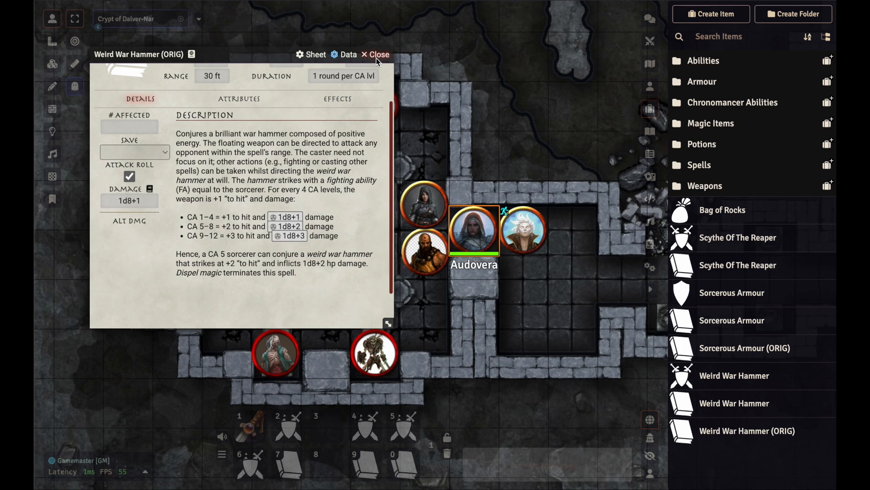
- Open the cleric's character sheet from the map token and set the memorised count of the Weird War Hammer spell to 4
double_click(474, 229)
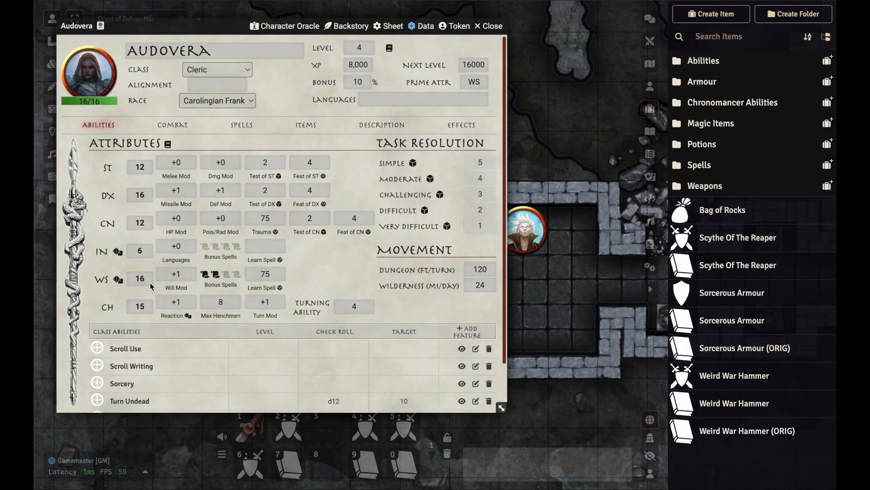
left_click(242, 125)
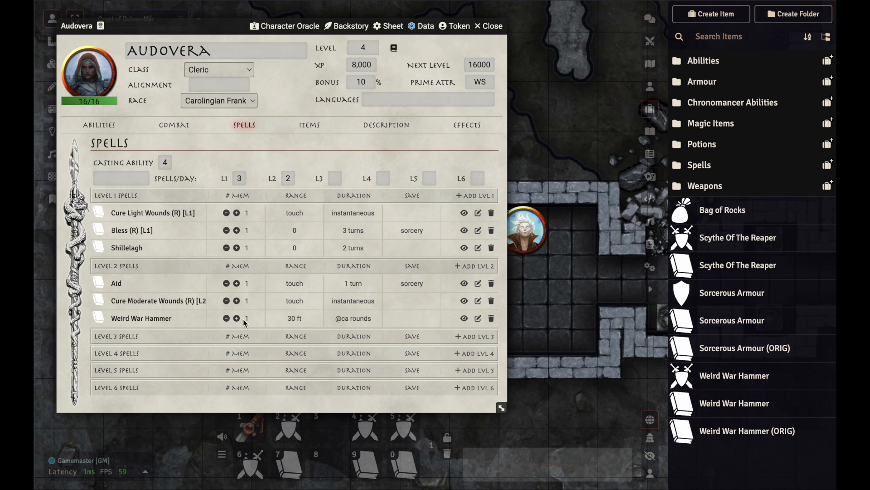
left_click(237, 318)
left_click_drag(221, 25, 270, 29)
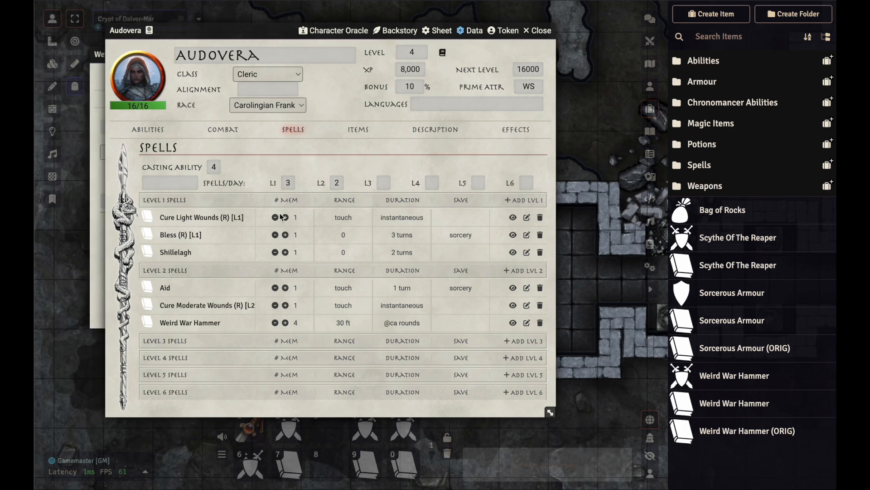
- Bring the Weird War Hammer (ORIG) spell forward and examine its roll formula, description and damage settings
left_click(100, 294)
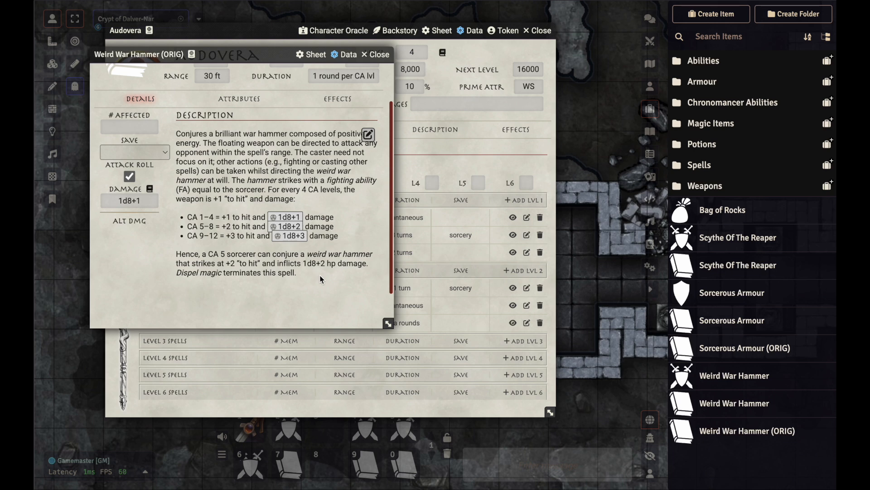
left_click_drag(243, 60, 199, 89)
scroll(218, 199, "up", 1)
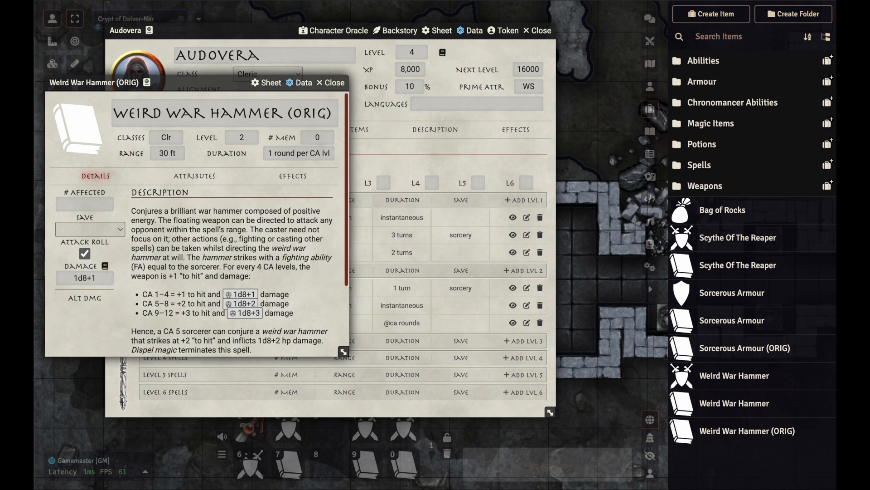
left_click(191, 177)
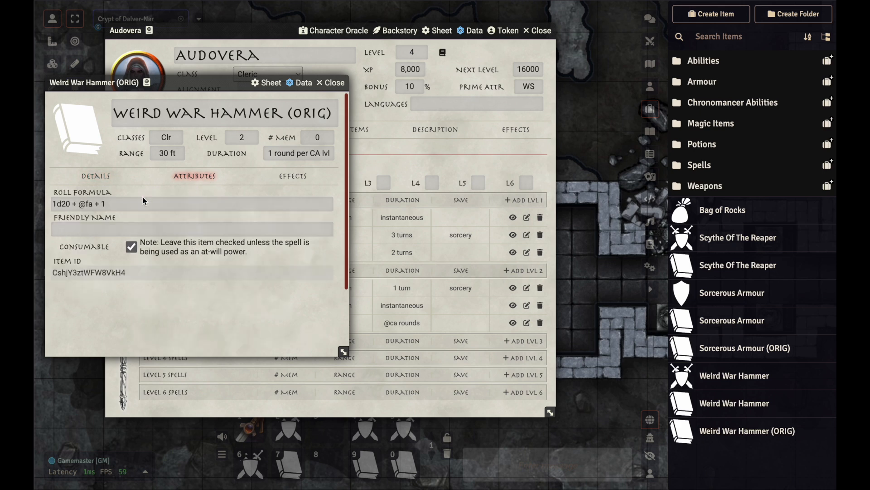
left_click(97, 177)
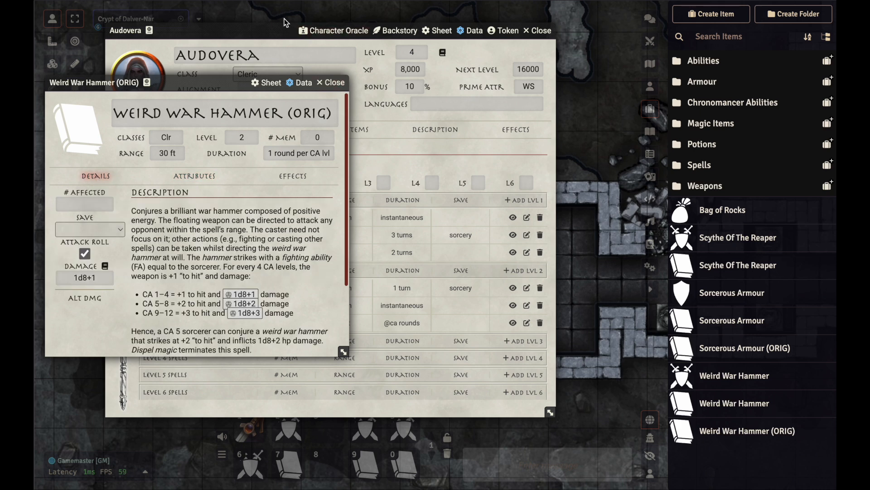
- Check the cleric's spell list against the Weird War Hammer (ORIG) spell, and close the original spell's sheet
left_click_drag(254, 28, 280, 31)
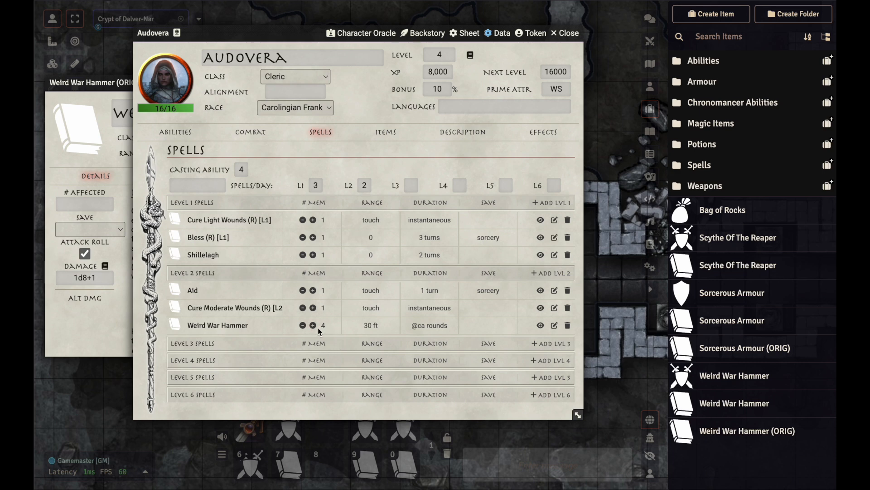
left_click(75, 337)
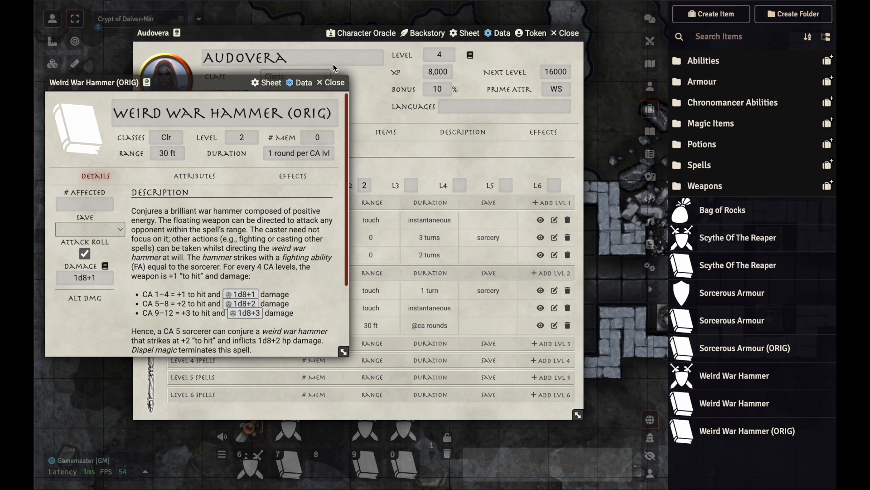
double_click(306, 114)
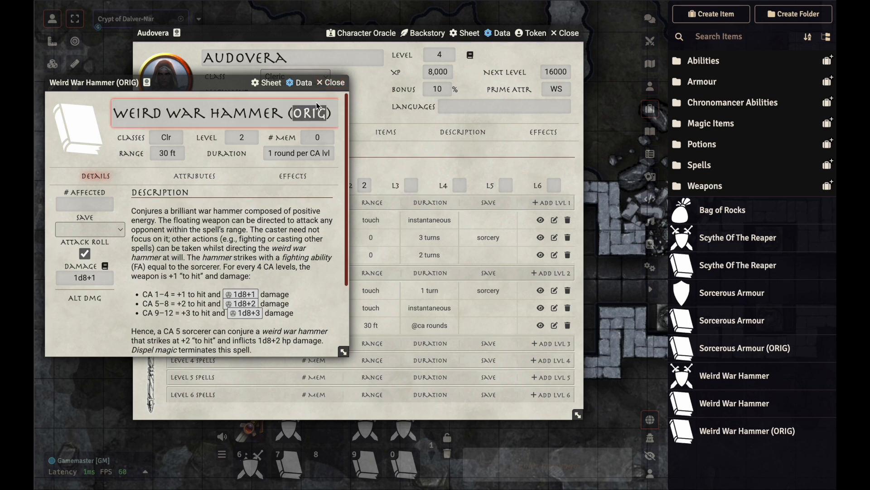
left_click(336, 84)
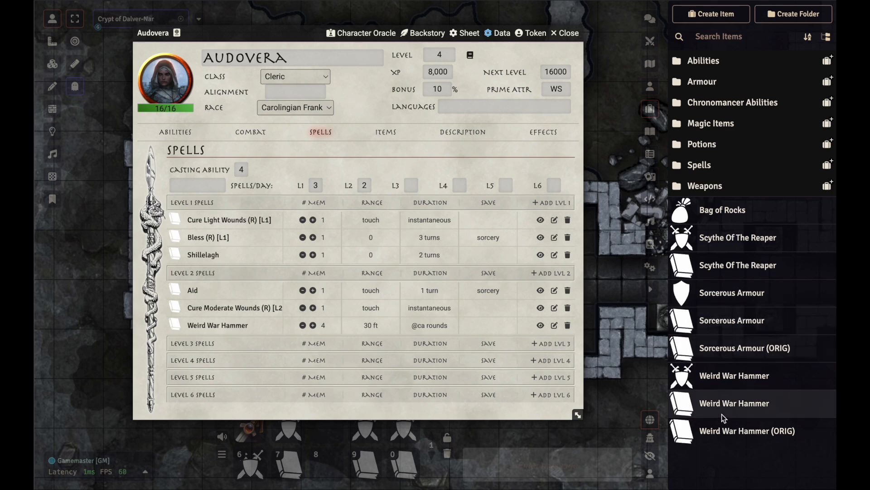
- Open the revised Weird War Hammer spell, examine its description and attributes, and view the available actions for Sorcerous Armour (ORIG)
left_click(730, 403)
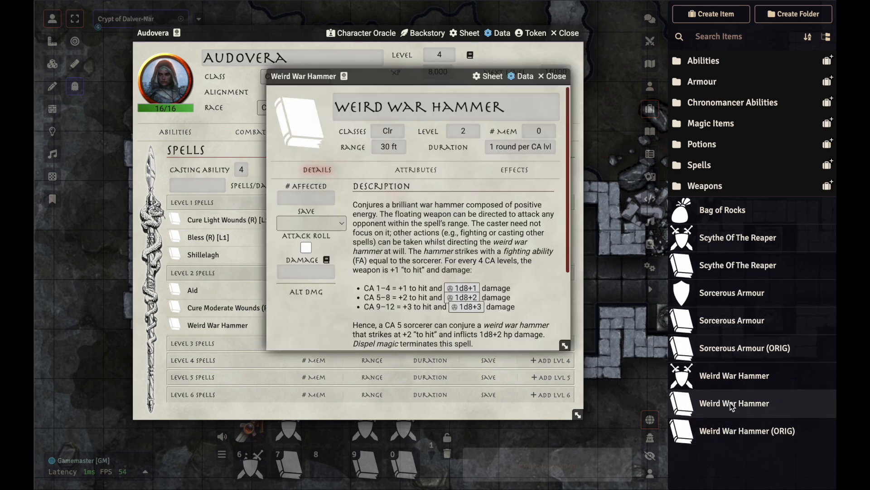
left_click_drag(406, 73, 214, 68)
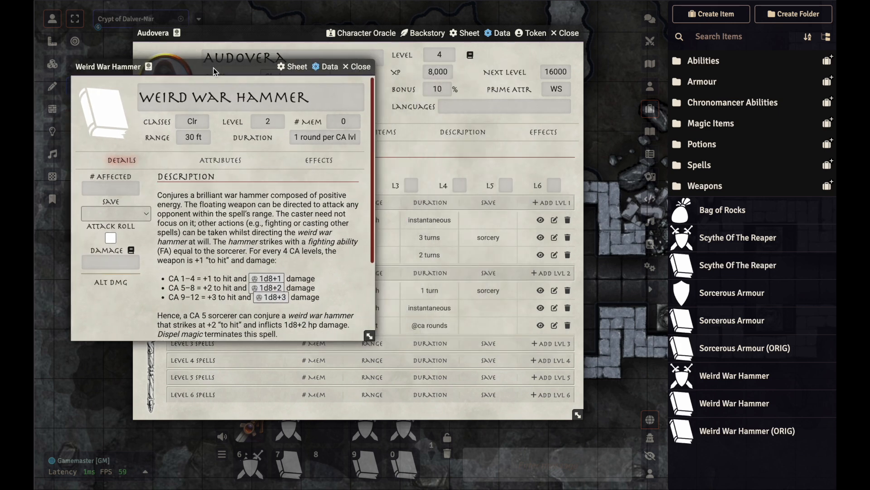
scroll(360, 275, "down", 2)
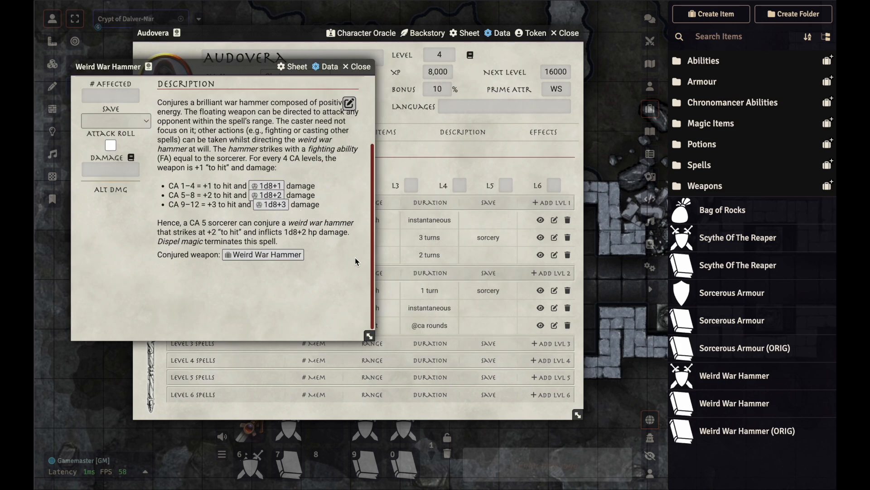
scroll(306, 249, "up", 2)
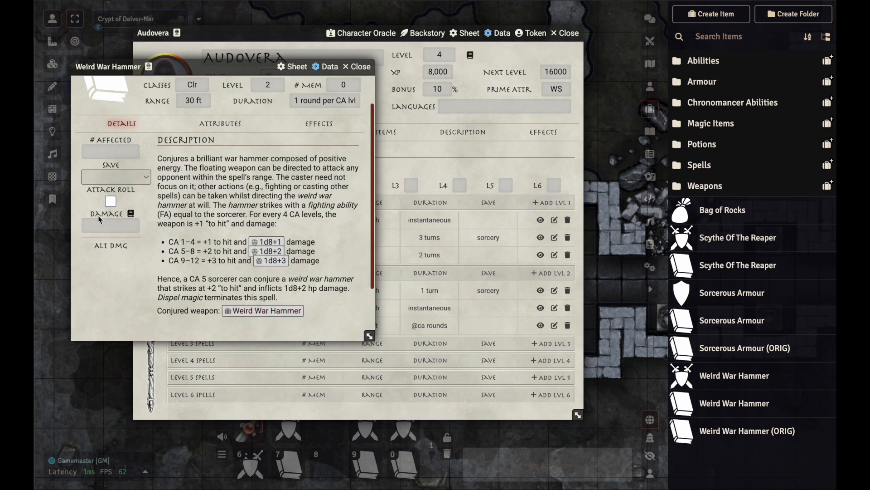
left_click(221, 122)
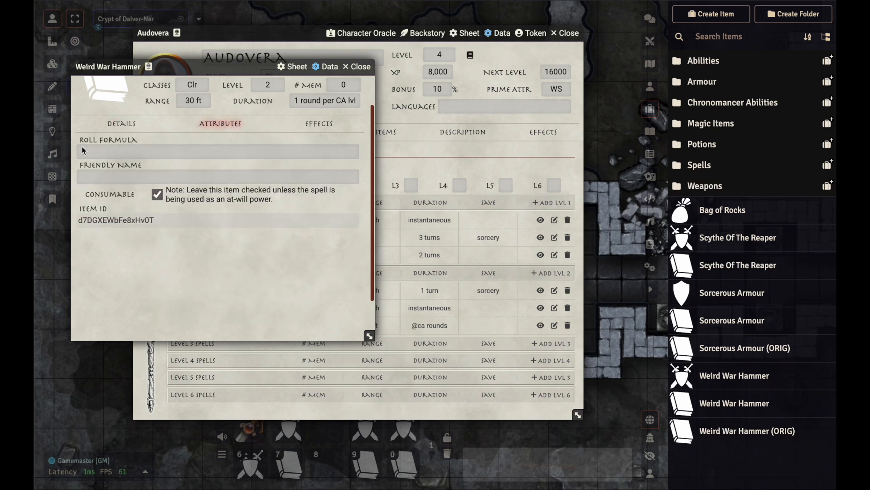
left_click(121, 124)
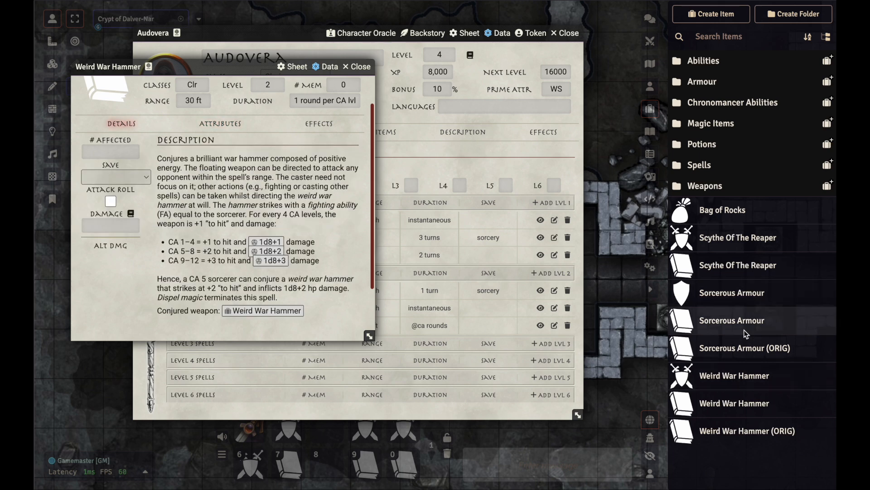
right_click(743, 352)
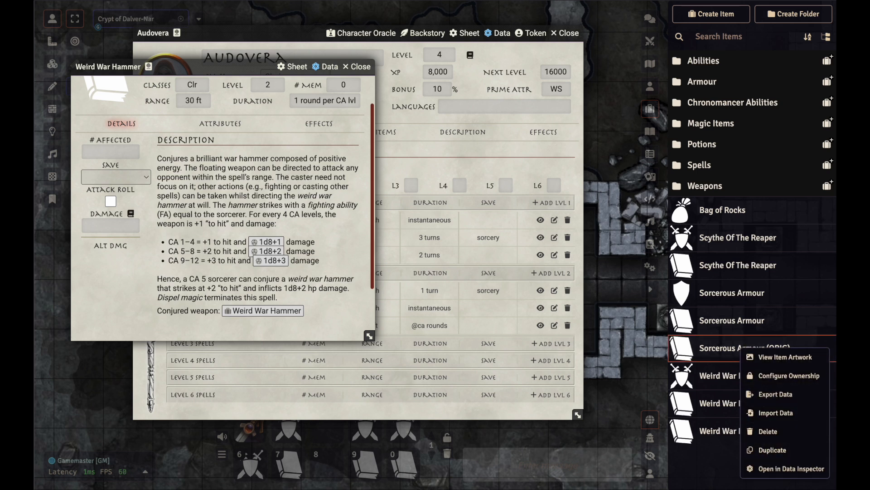
left_click(225, 67)
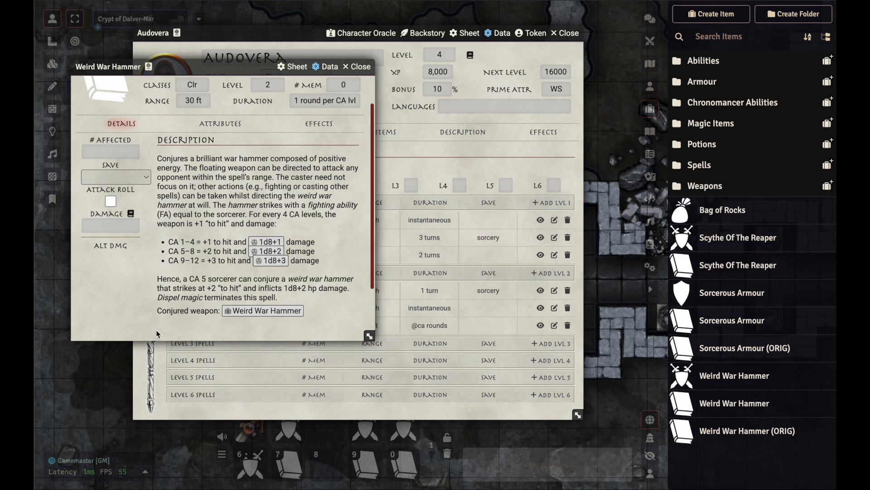
- Inspect the conjured weapon link in the spell's description source, open the Weird War Hammer weapon item, and save the description
left_click(350, 165)
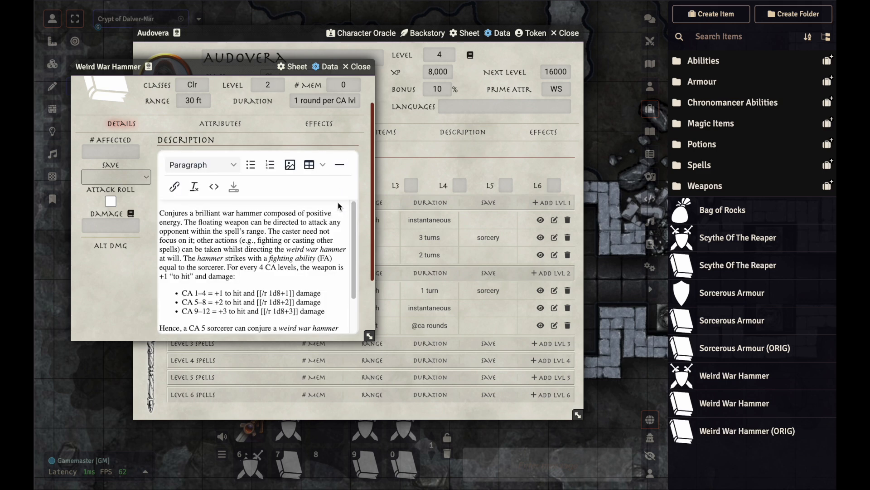
scroll(258, 266, "down", 2)
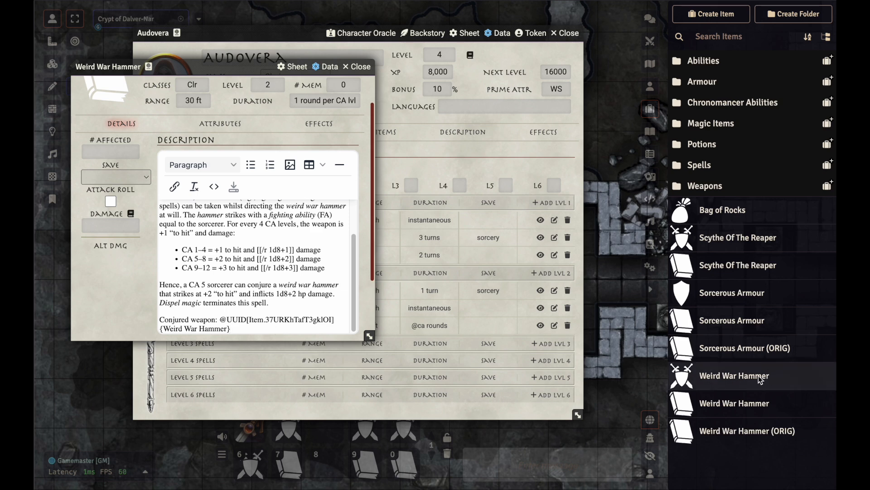
left_click(706, 381)
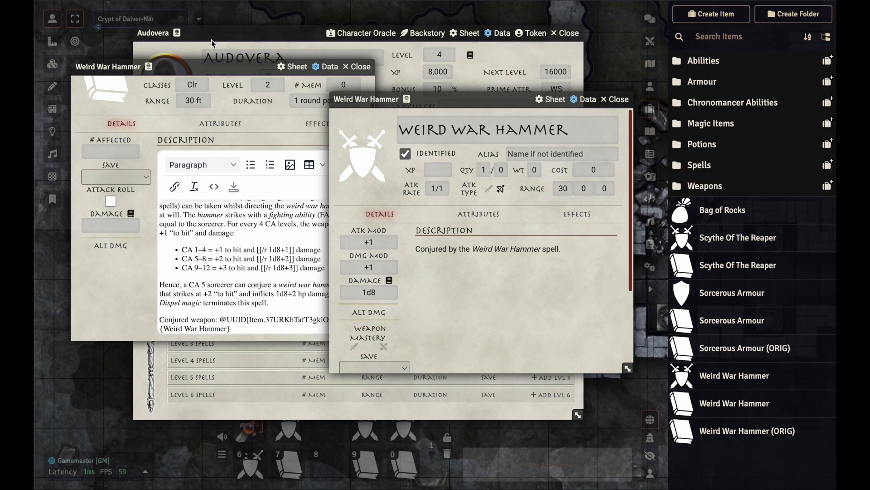
left_click_drag(206, 69, 187, 41)
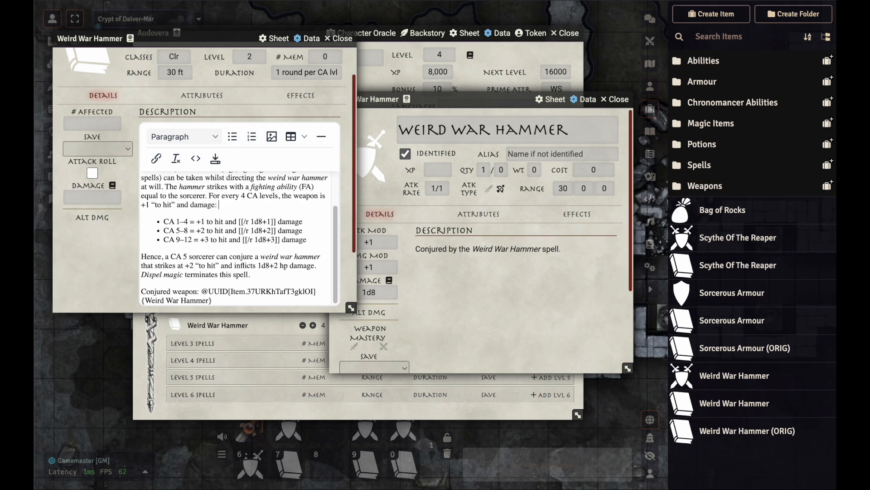
left_click(215, 158)
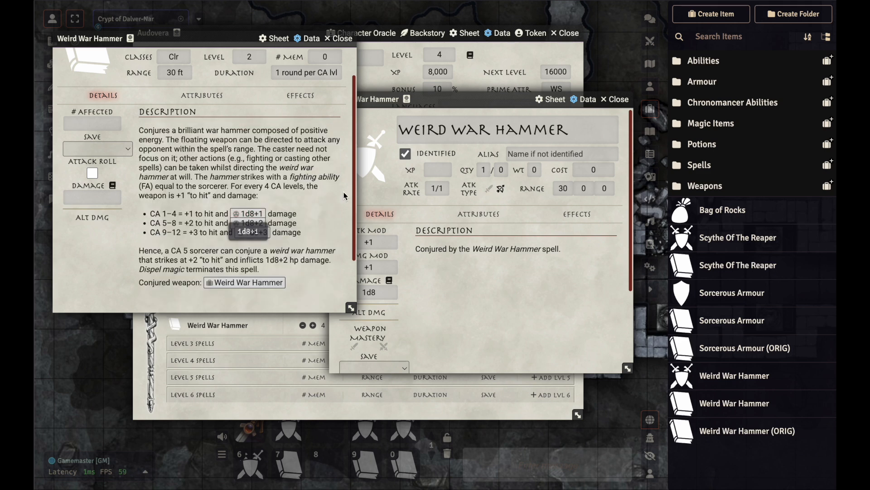
- Compare the spell's damage tiers with the Weird War Hammer weapon's attack modifier, damage modifier and damage roll
scroll(133, 200, "up", 1)
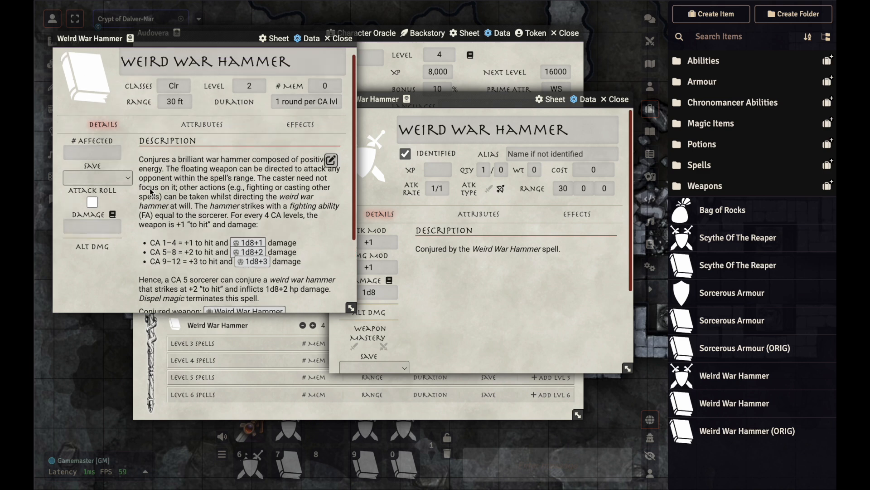
scroll(151, 193, "down", 1)
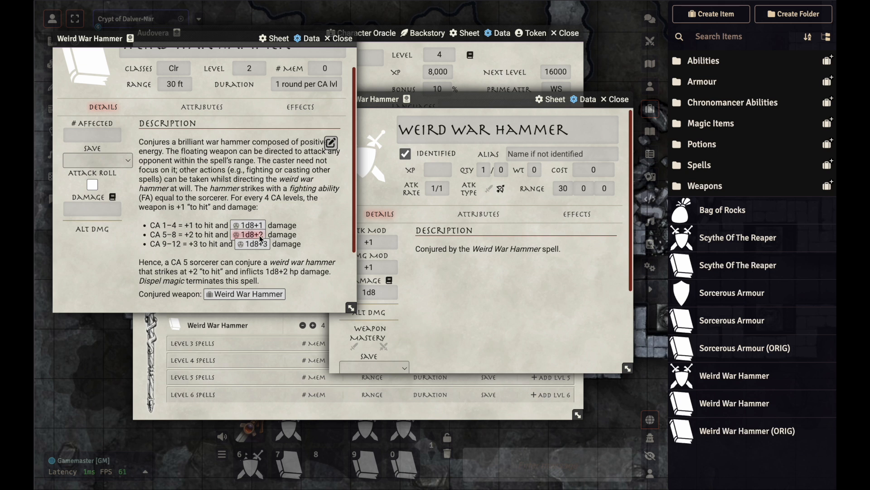
left_click(529, 277)
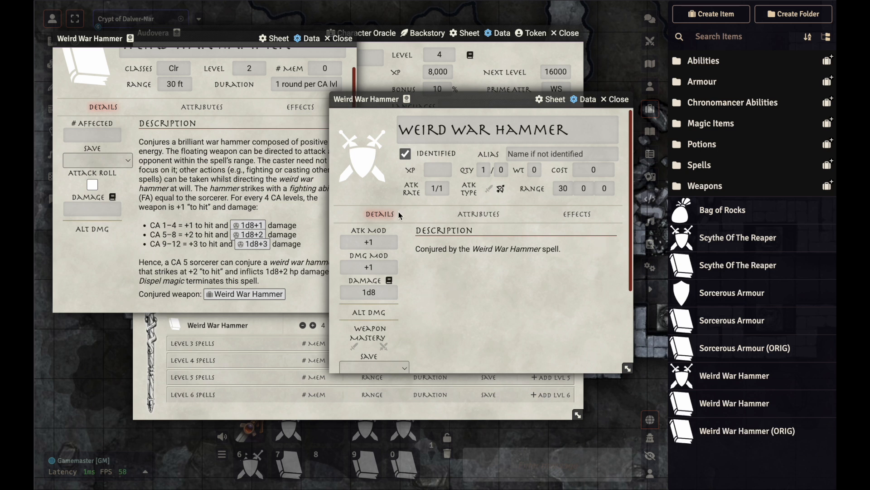
left_click(379, 242)
left_click(384, 268)
double_click(362, 294)
left_click(448, 298)
- Set the Weird War Hammer weapon's base damage type to Bludgeoning and save the change
left_click(390, 280)
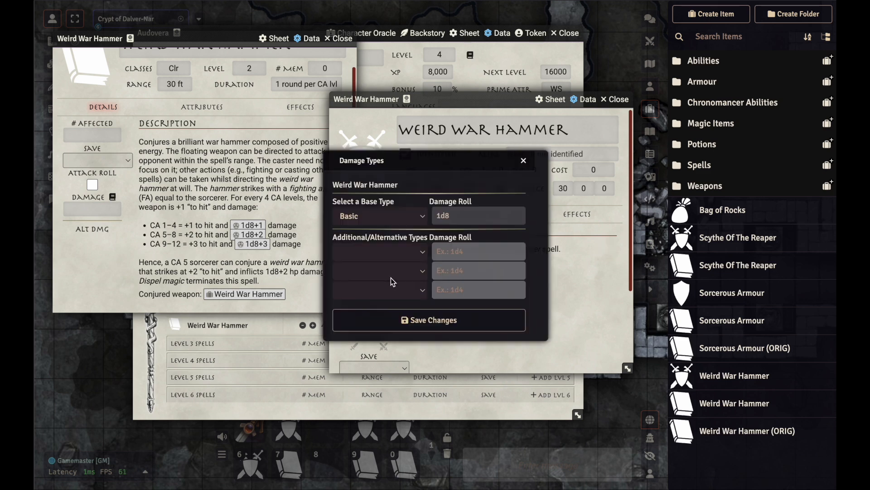
left_click(343, 220)
key("Escape")
key("Down")
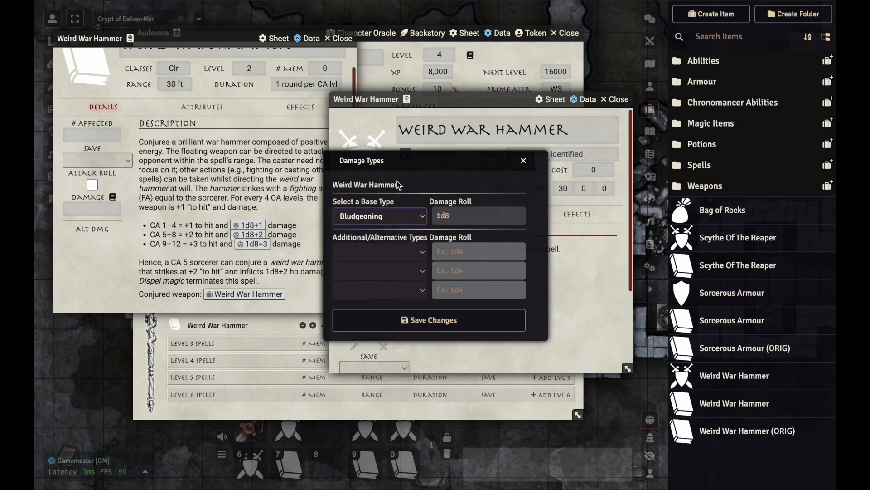
left_click_drag(421, 163, 401, 182)
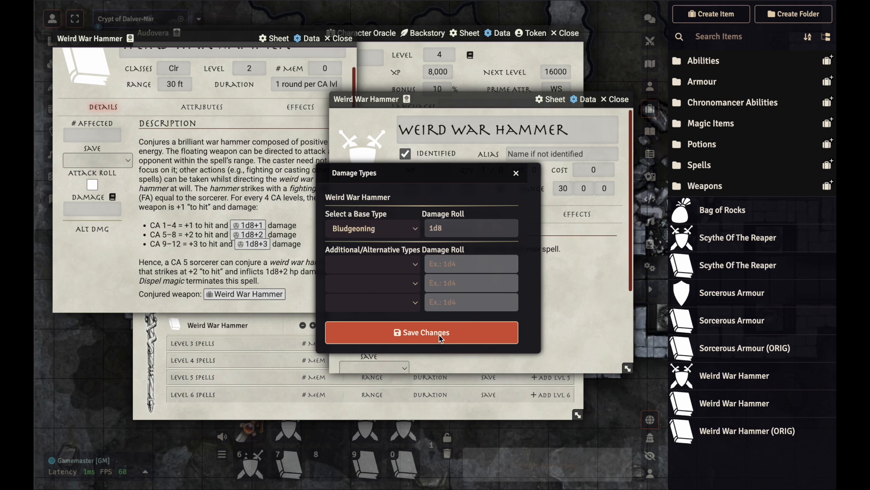
left_click(421, 336)
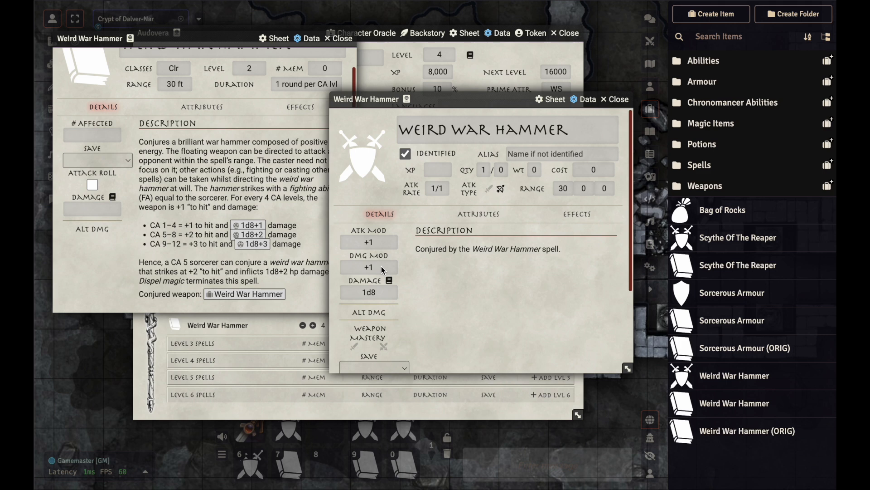
- Open the Weird War Hammer weapon's attributes and examine its roll formula
left_click(484, 212)
left_click(415, 241)
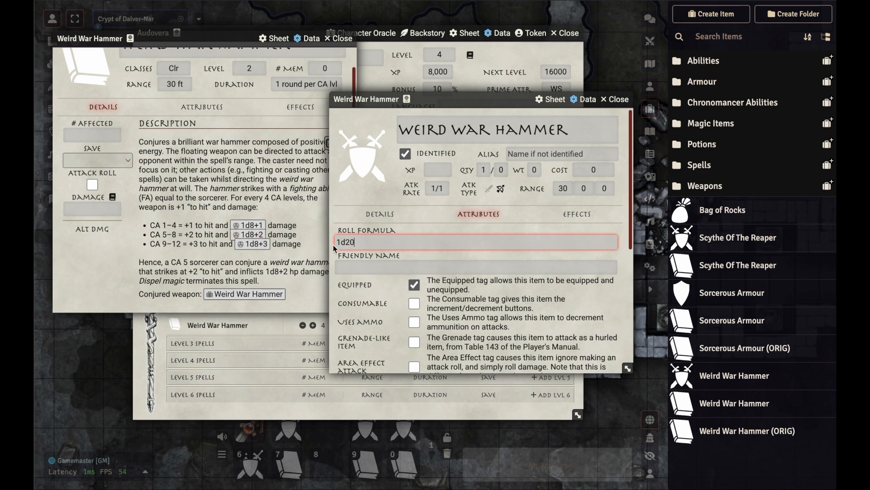
left_click(425, 216)
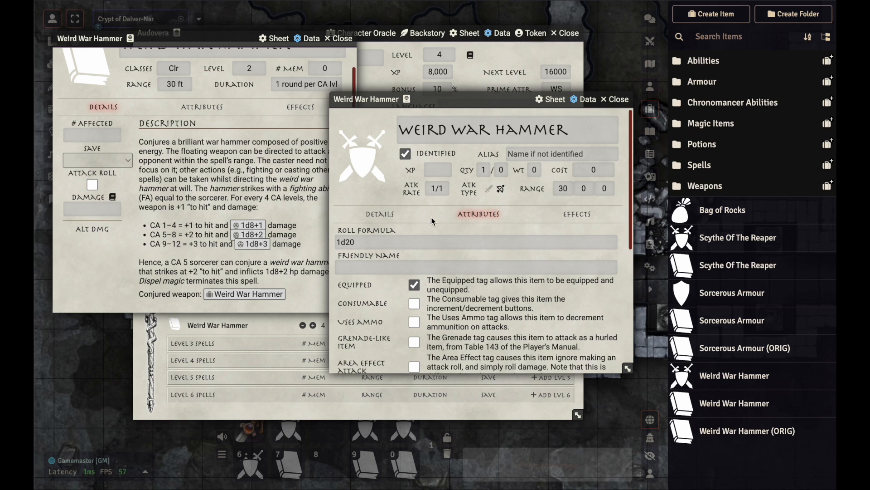
left_click(429, 238)
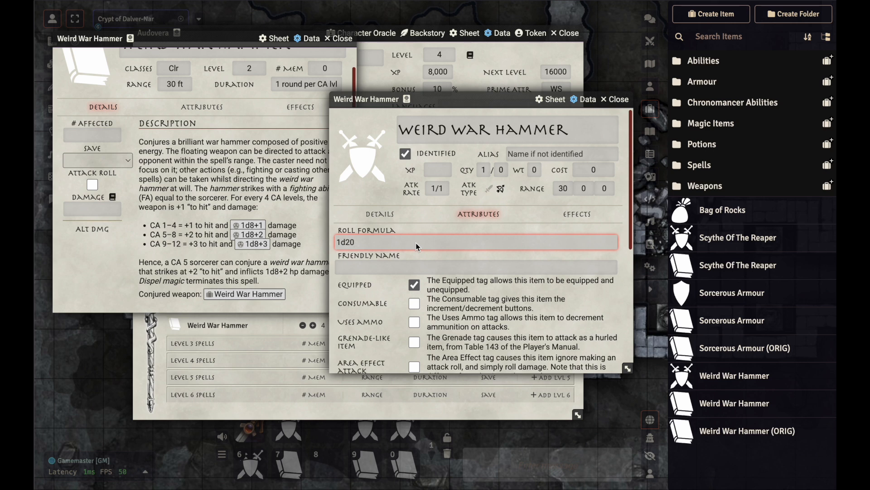
type("+ @str.atkMod")
left_click_drag(337, 242, 355, 242)
left_click(428, 243)
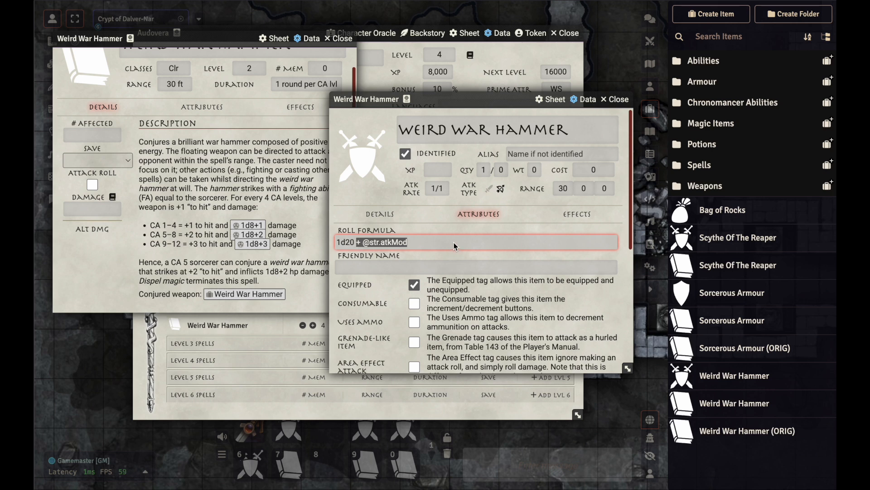
left_click(438, 213)
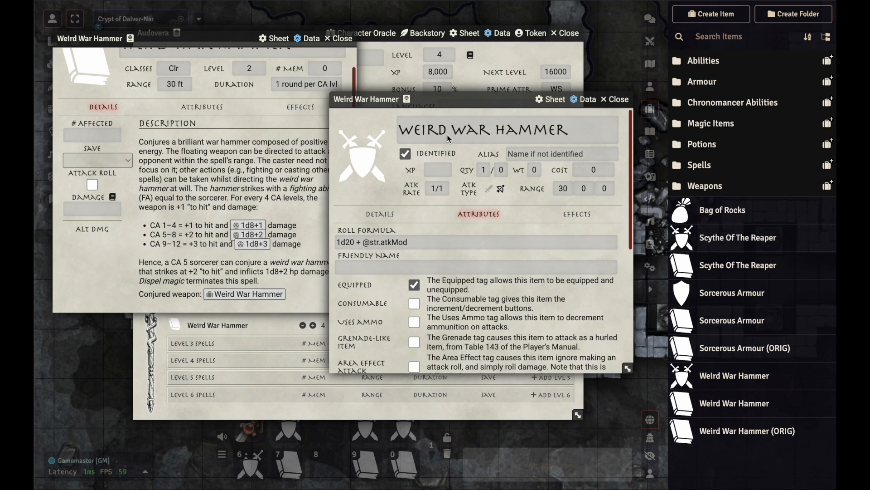
- Try dex in place of str in the roll formula, and strip the ability modifier to leave only 1d20
left_click(420, 241)
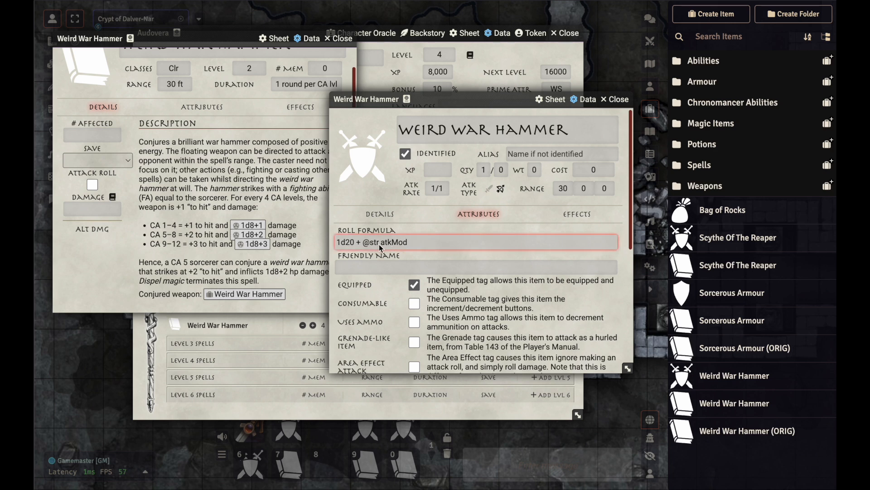
type("dex")
left_click(489, 189)
left_click(370, 244)
key("BackSpace")
left_click(432, 221)
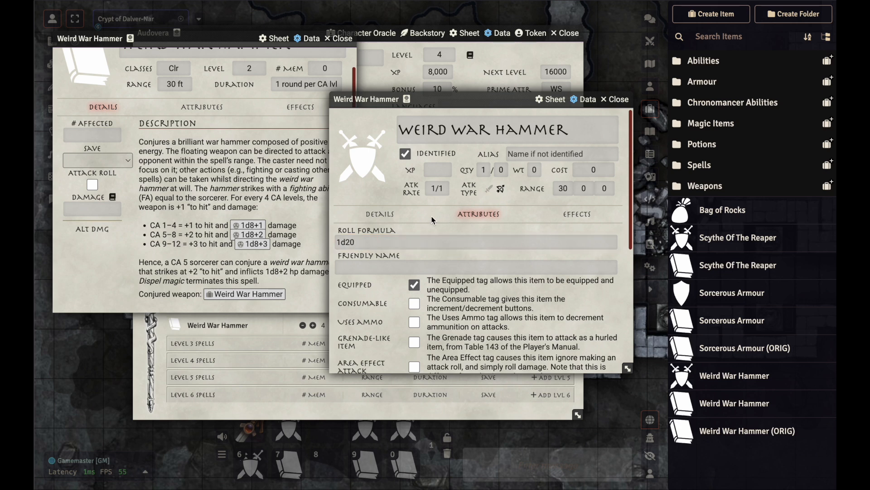
- Review the weapon's roll formula, Equipped tag and duration in rounds, and check its attack and damage details
left_click(362, 242)
left_click(382, 244)
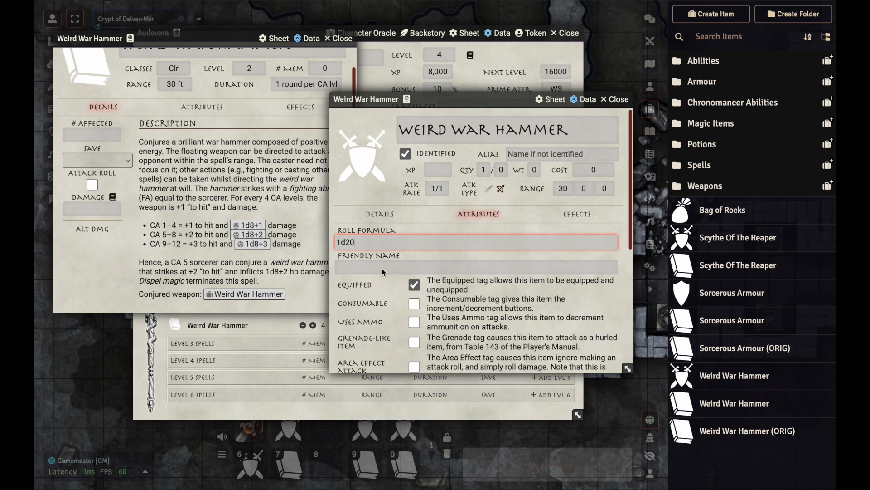
scroll(385, 284, "down", 3)
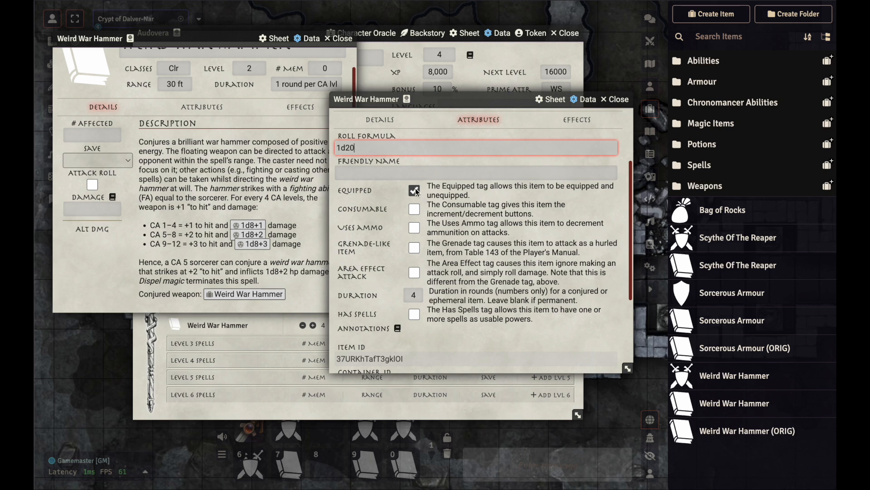
left_click(423, 295)
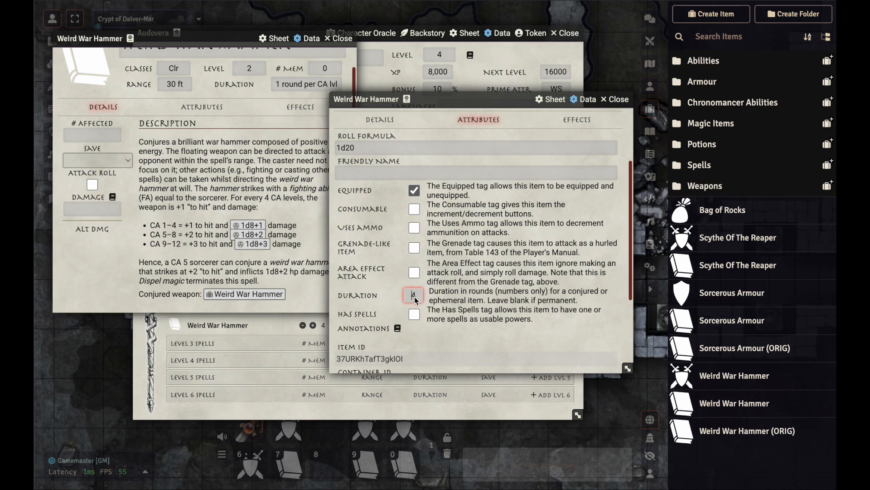
left_click_drag(406, 296, 427, 298)
left_click(398, 294)
scroll(443, 195, "up", 2)
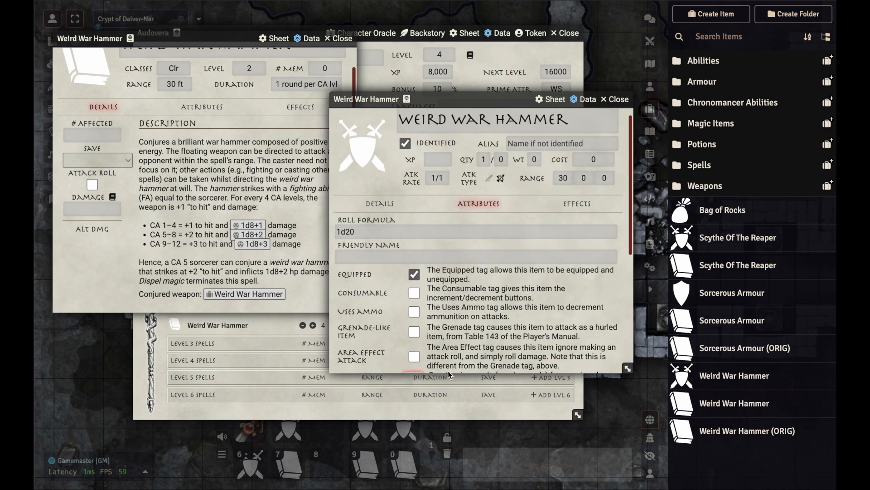
left_click(390, 203)
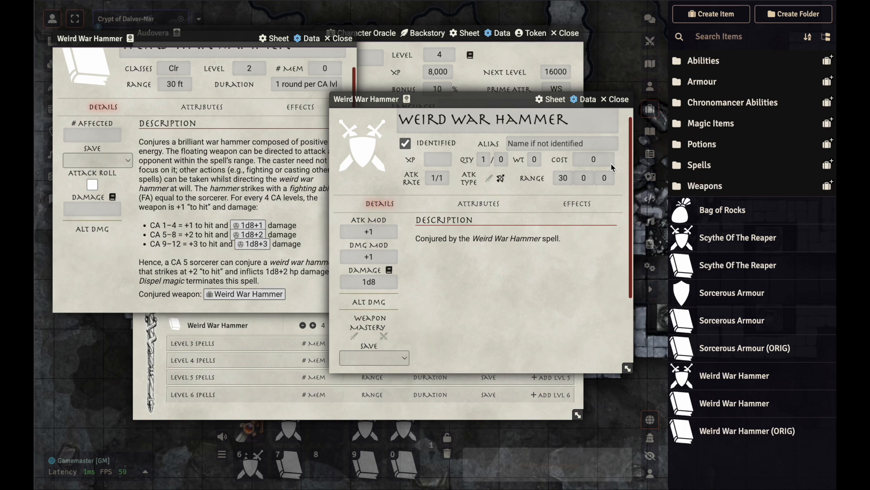
- Close the weapon and spell sheets, show the chat log, and cast Weird War Hammer from Audovera's spells
left_click(622, 99)
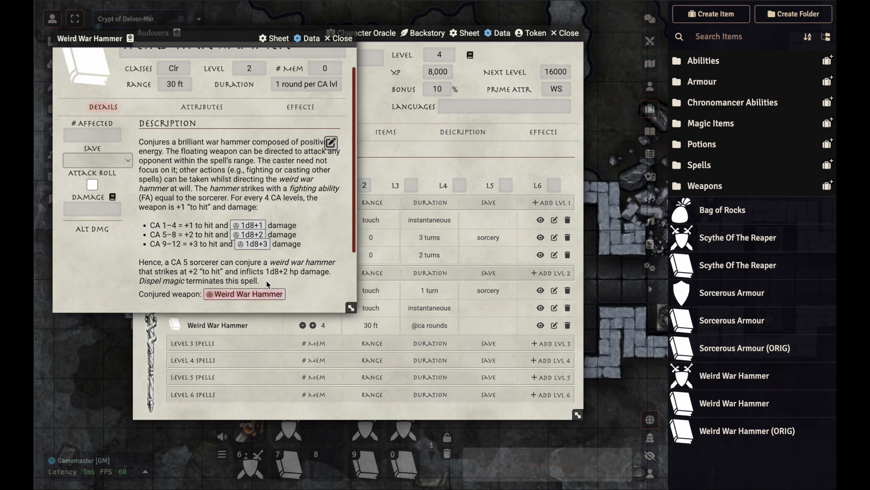
left_click(343, 40)
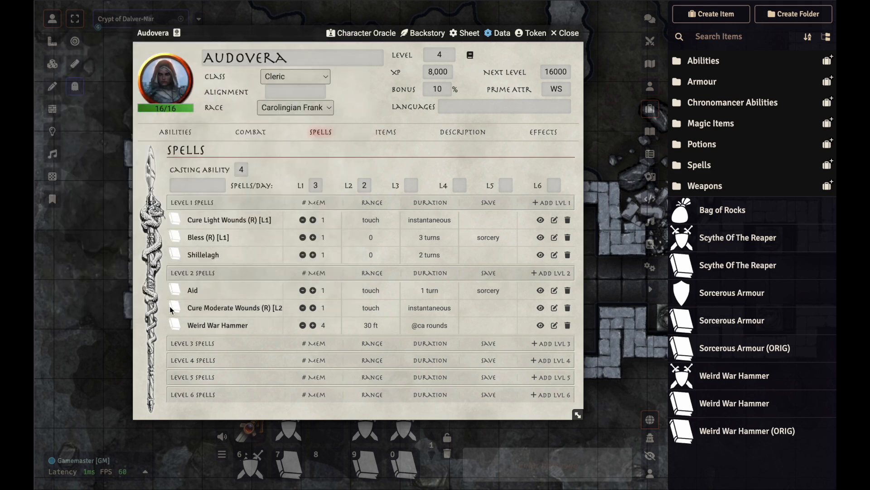
left_click(650, 19)
left_click(175, 324)
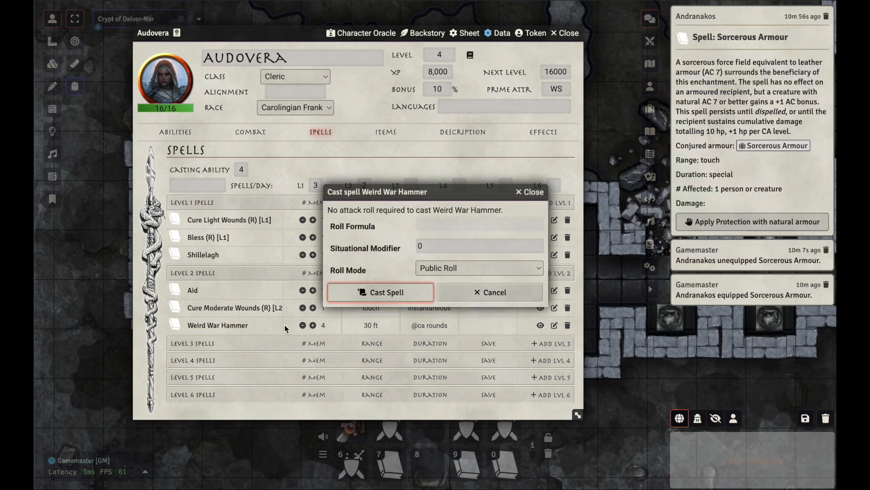
left_click(381, 292)
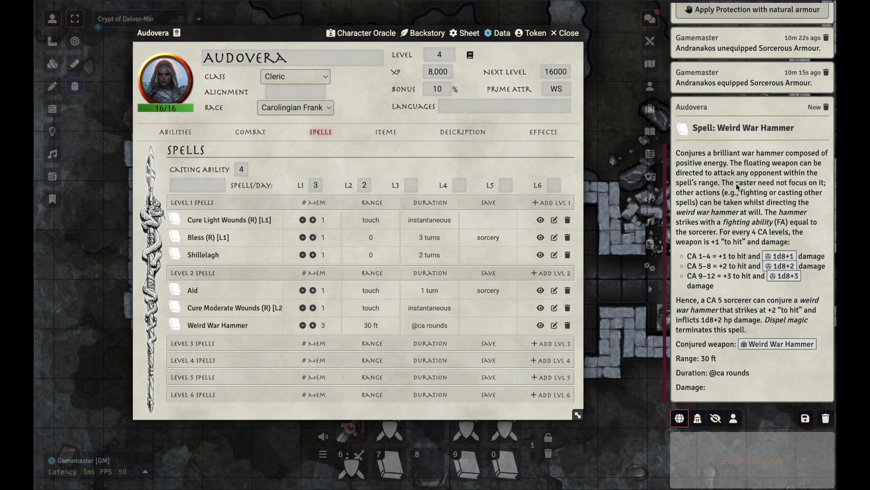
- Add the conjured Weird War Hammer from the chat message to Audovera's sheet and show it among her combat weapons
left_click_drag(778, 347, 445, 290)
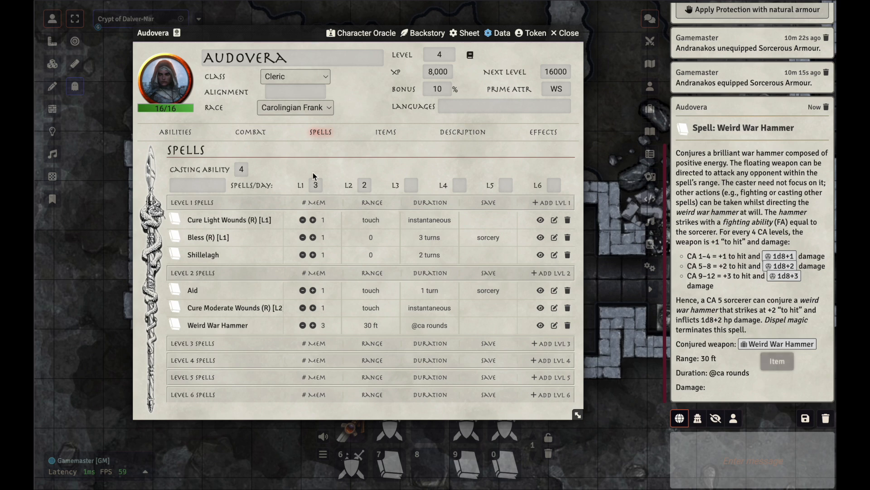
left_click(253, 132)
scroll(305, 325, "down", 2)
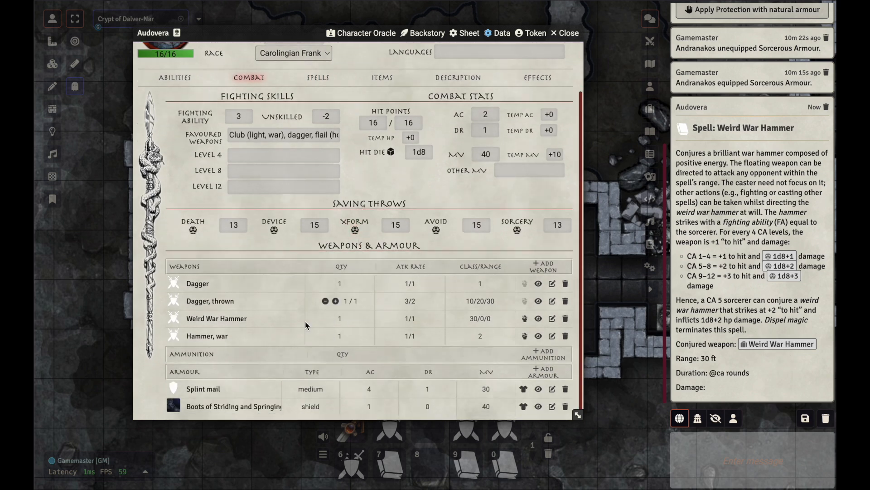
- Open Audovera's conjured Weird War Hammer, inspect its details and attributes including the duration, and close it
left_click(552, 318)
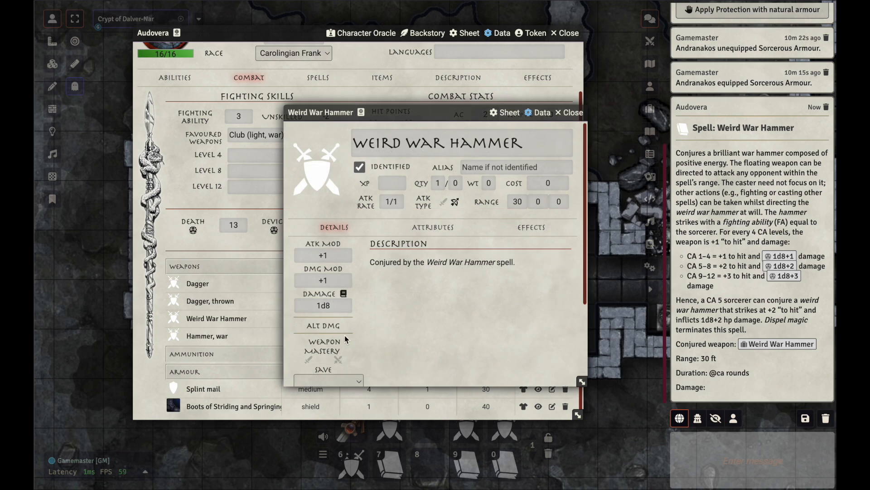
left_click(447, 228)
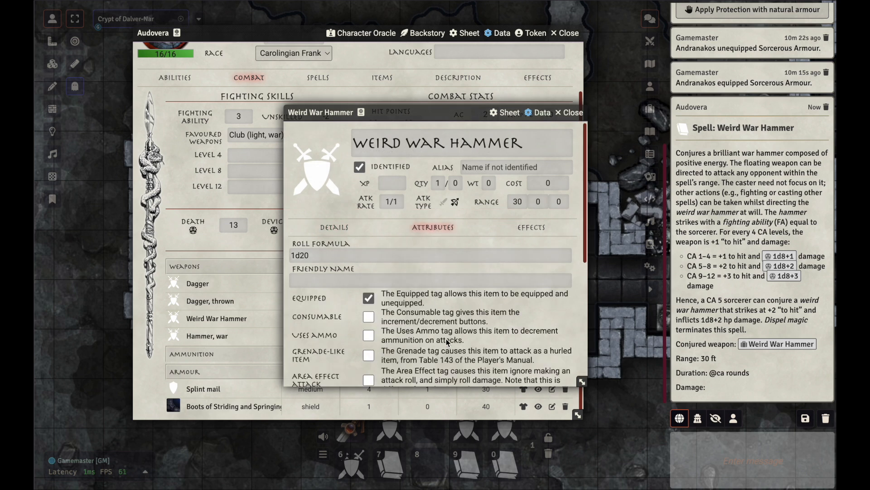
scroll(447, 340, "down", 3)
scroll(390, 254, "up", 3)
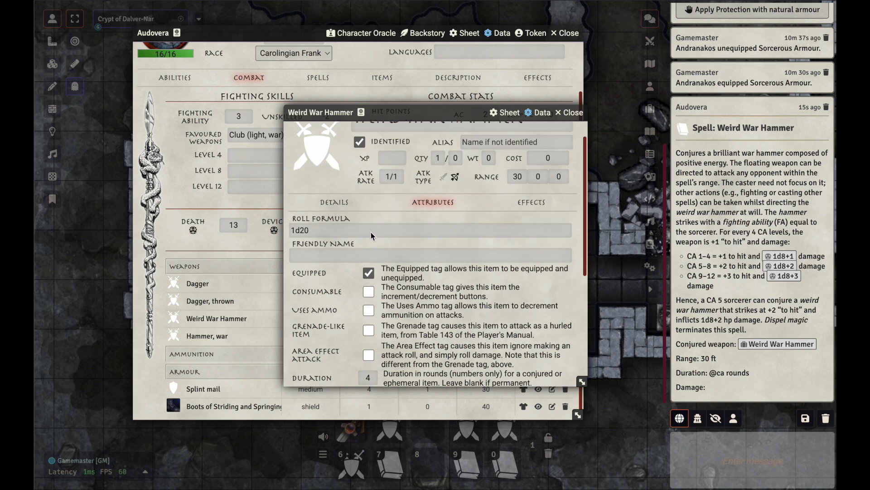
left_click(354, 204)
left_click(576, 114)
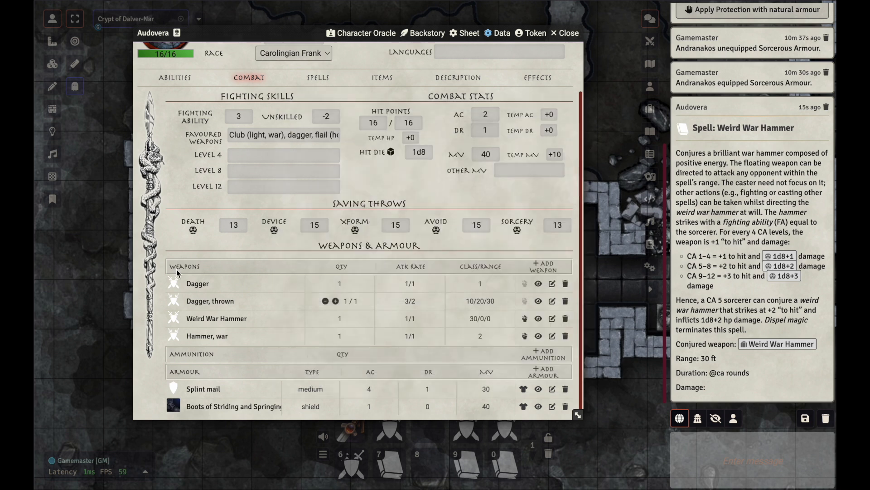
- Make a short-range public attack roll with Audovera's Weird War Hammer and roll its 1d8 + 1 damage
left_click(173, 318)
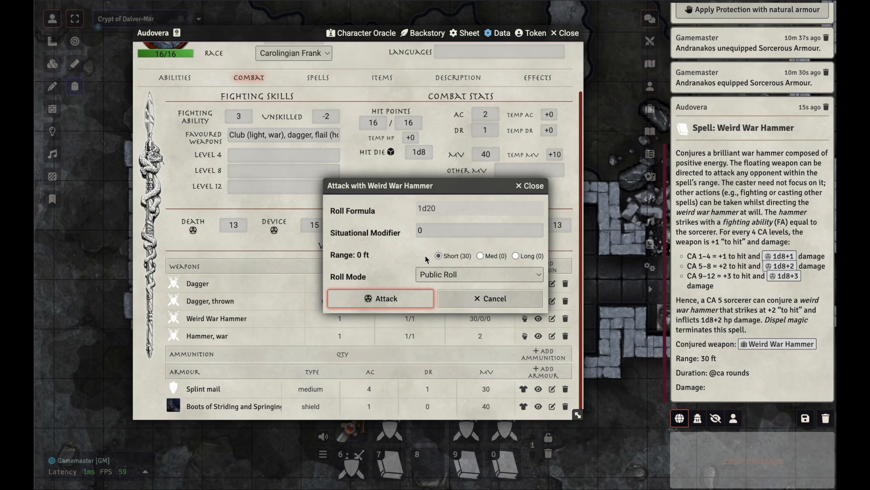
left_click(407, 297)
left_click(407, 297)
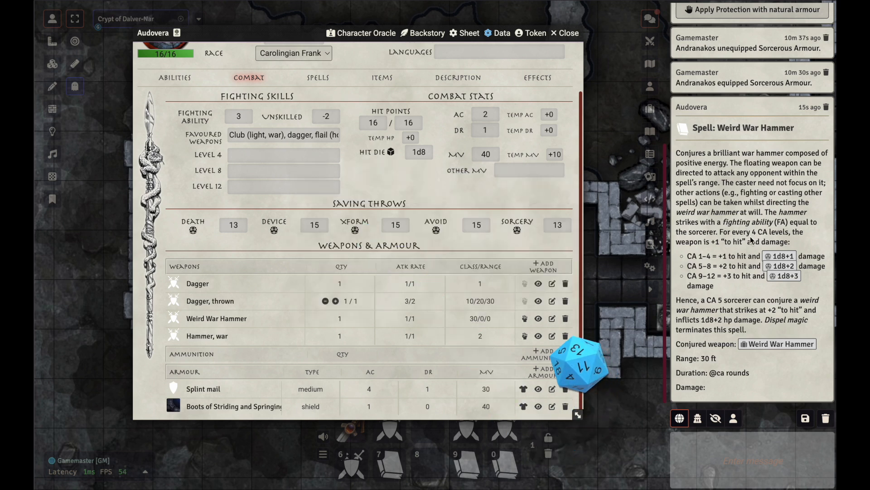
left_click(733, 349)
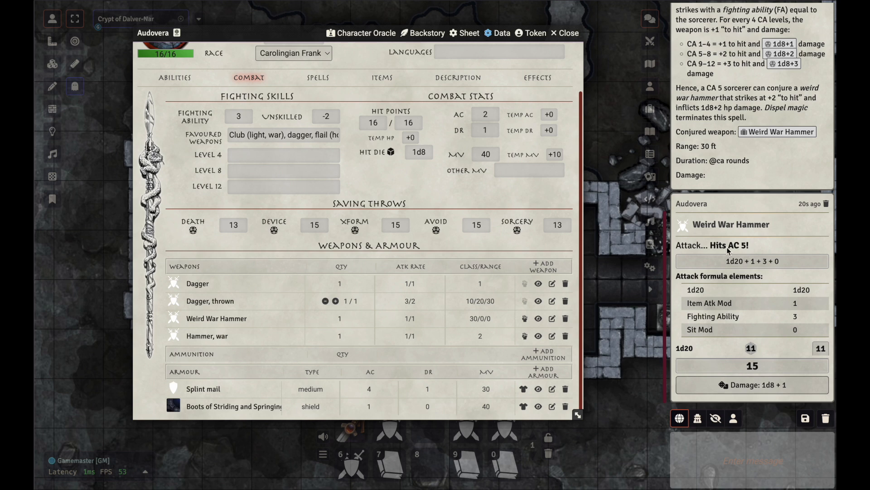
left_click(766, 385)
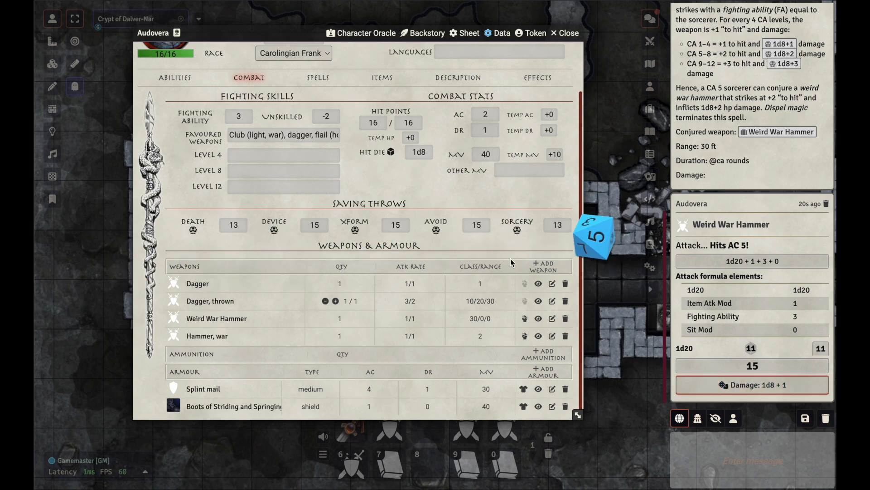
left_click(719, 364)
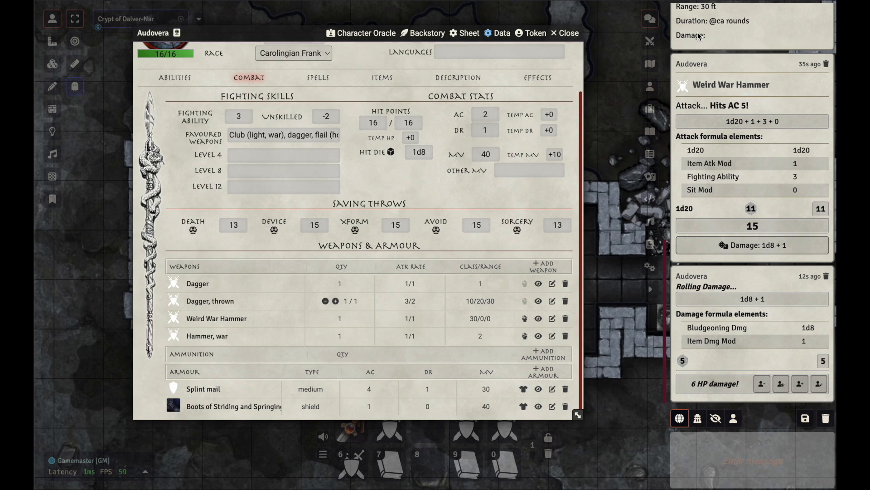
- Open the encounter tracker, close Audovera's sheet, and add the Audovera and Big Ugly Orc! tokens to combat
left_click(650, 41)
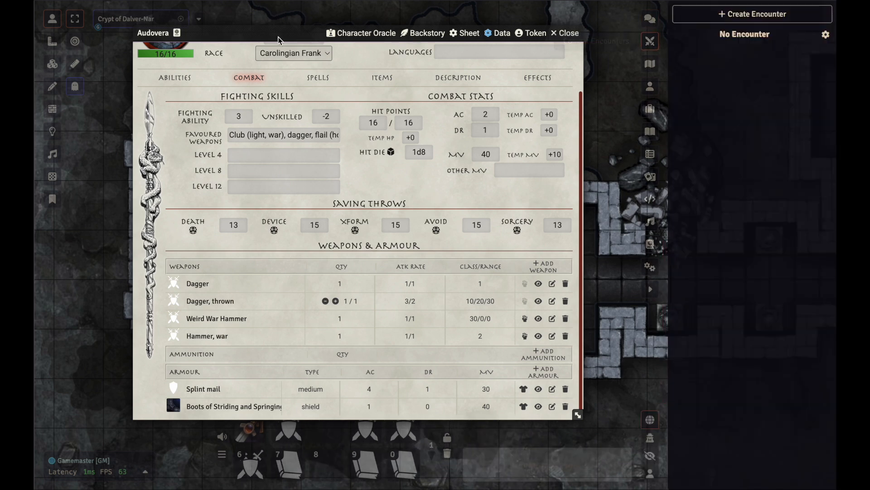
left_click_drag(279, 36, 180, 12)
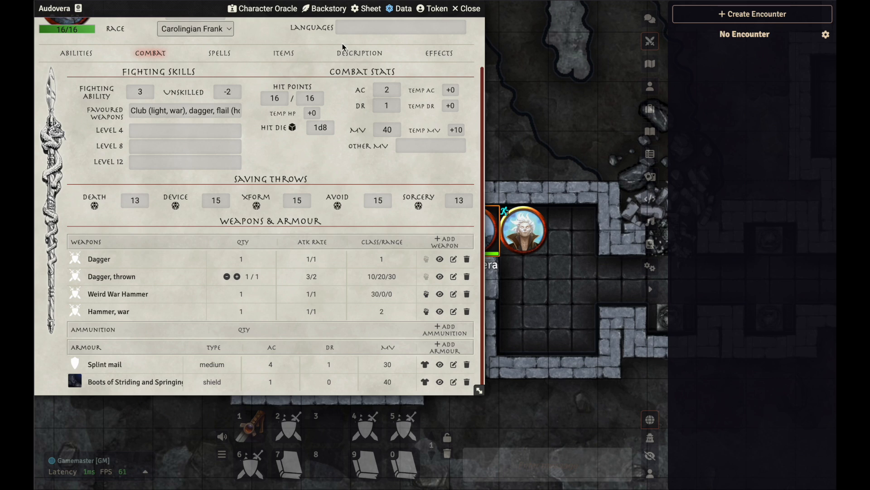
left_click(469, 8)
right_click(479, 220)
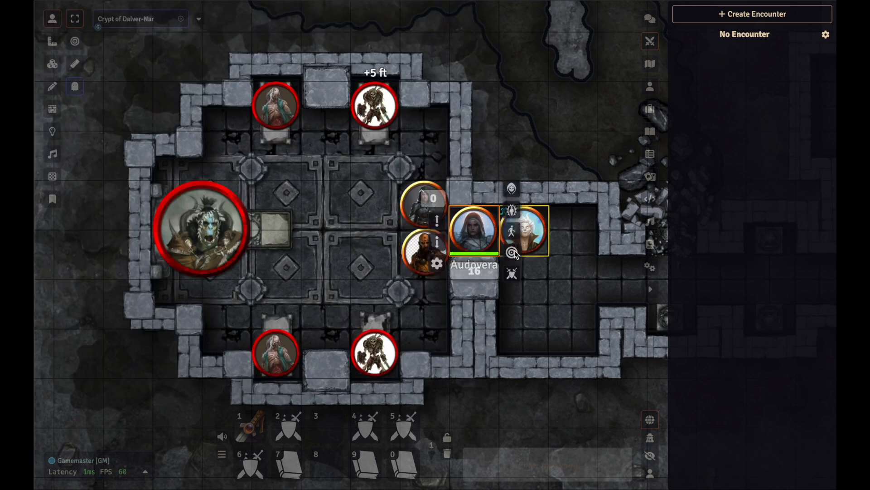
left_click(512, 274)
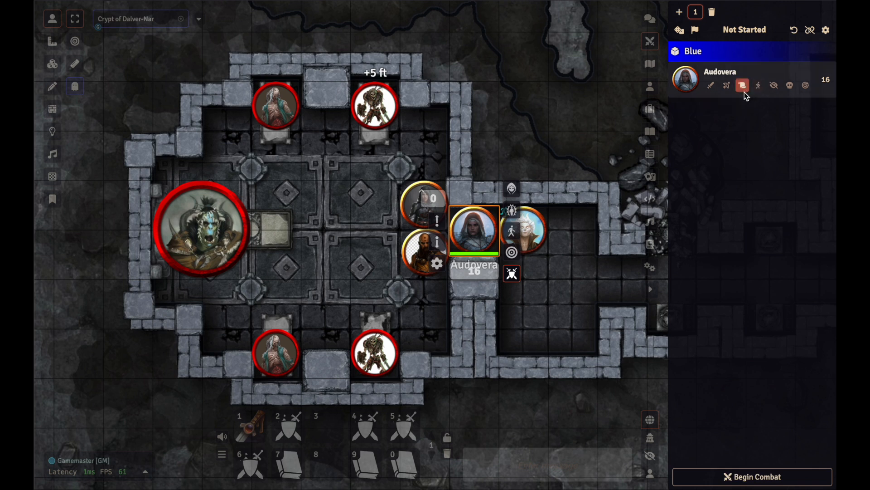
right_click(206, 241)
left_click(267, 273)
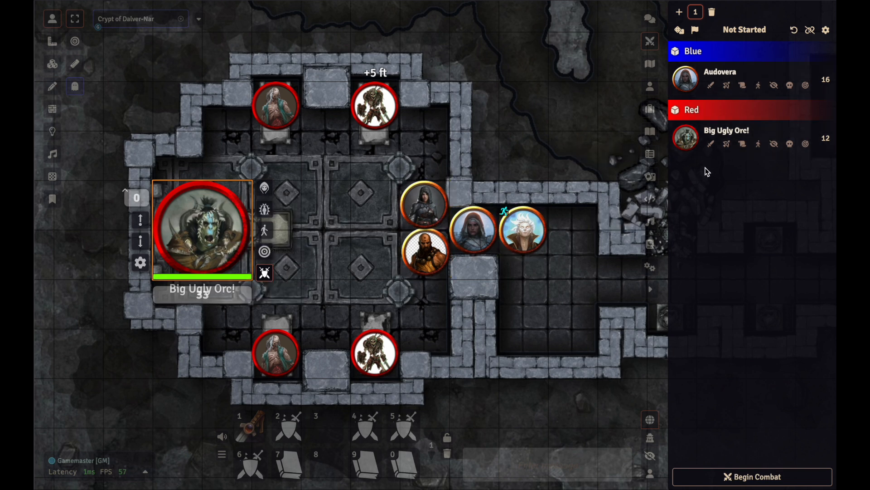
- Reopen Audovera's character sheet from her token and begin the combat encounter
left_click(473, 225)
double_click(473, 225)
left_click_drag(197, 2, 249, 2)
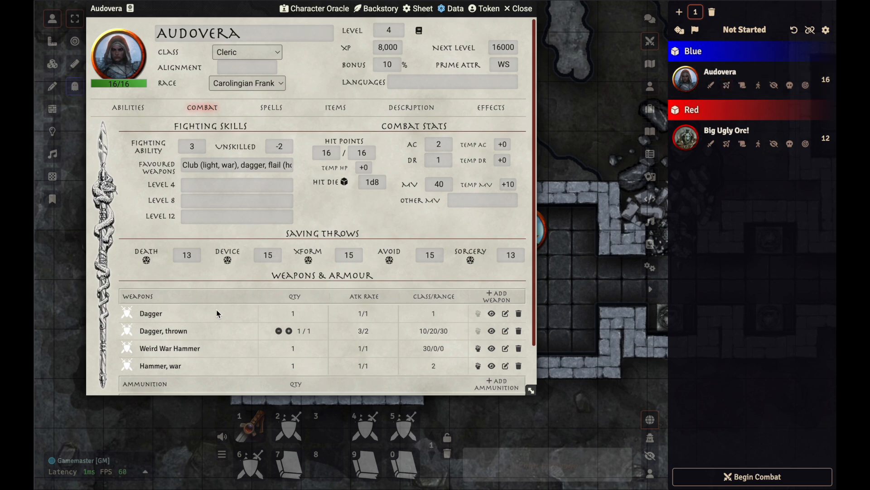
left_click(773, 476)
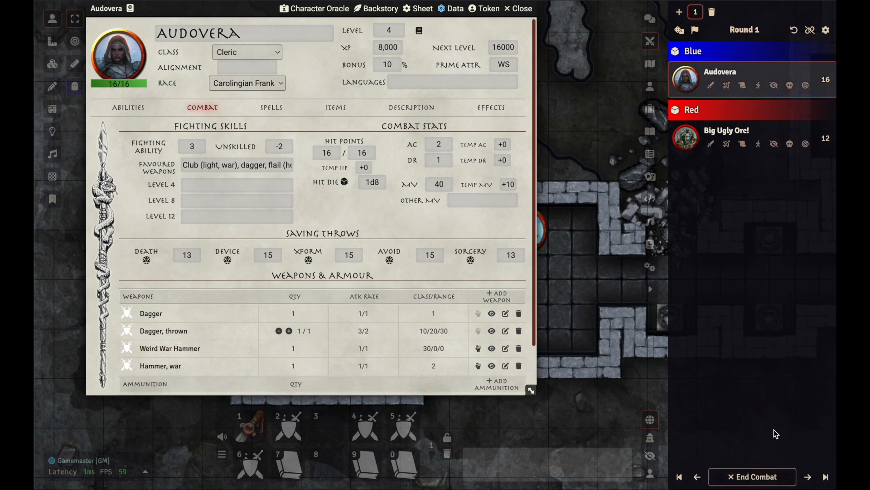
- Target the Big Ugly Orc! token and make a short-range public attack with Audovera's Weird War Hammer
left_click_drag(266, 6, 458, 6)
key("t")
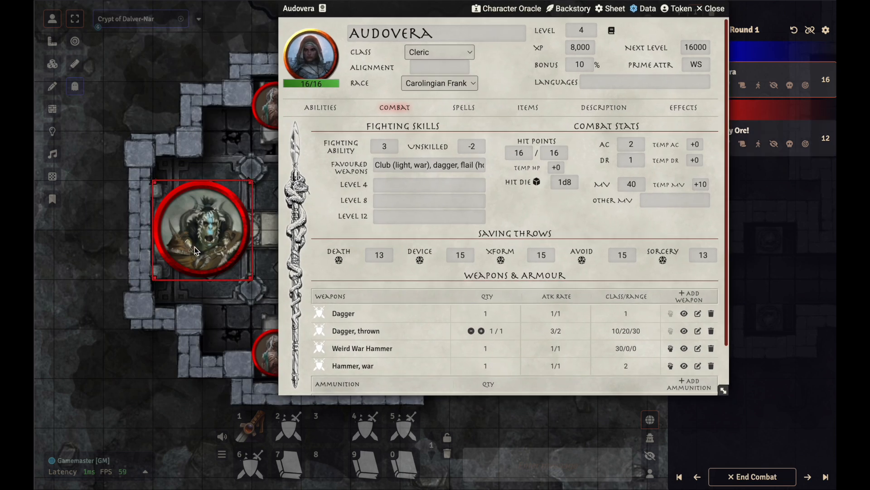
left_click_drag(455, 12, 296, 11)
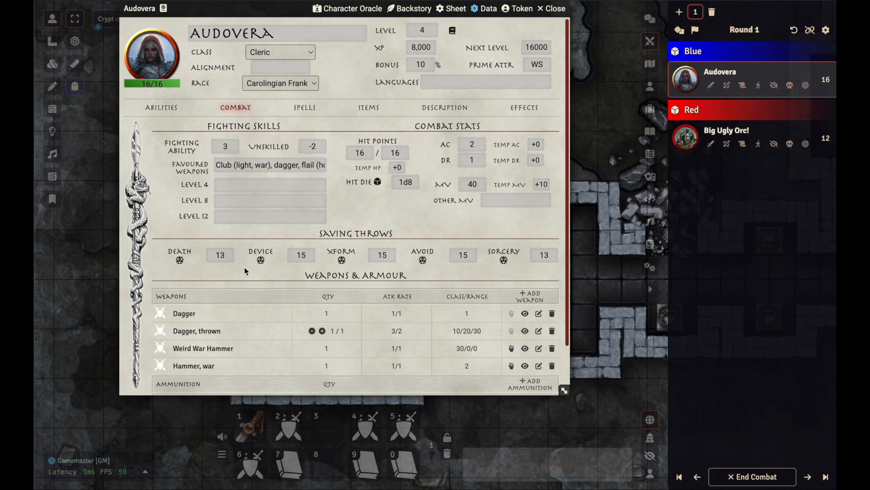
left_click(161, 348)
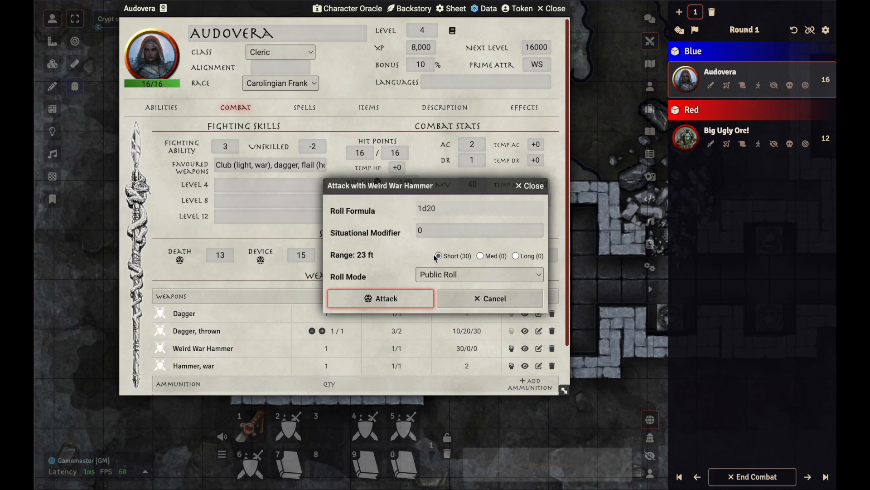
left_click(384, 305)
left_click(385, 300)
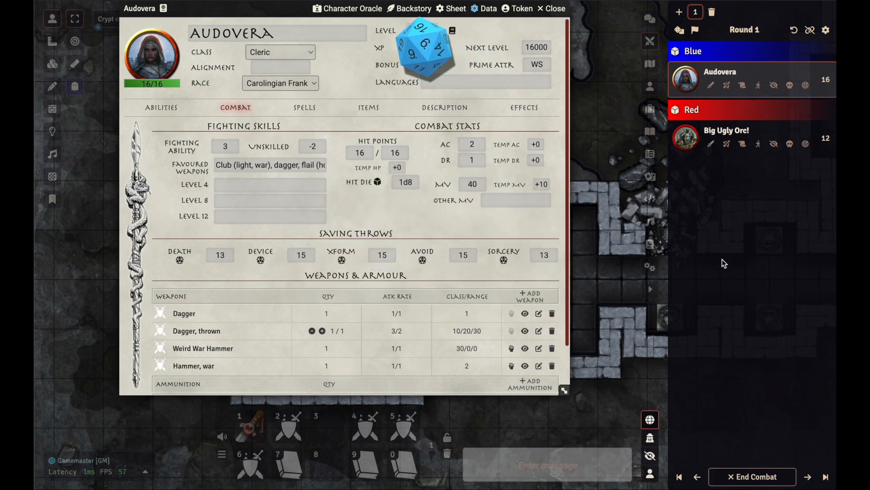
- Detach the combat tracker into its own window beside the chat log and move Audovera's sheet clear of it
left_click(650, 20)
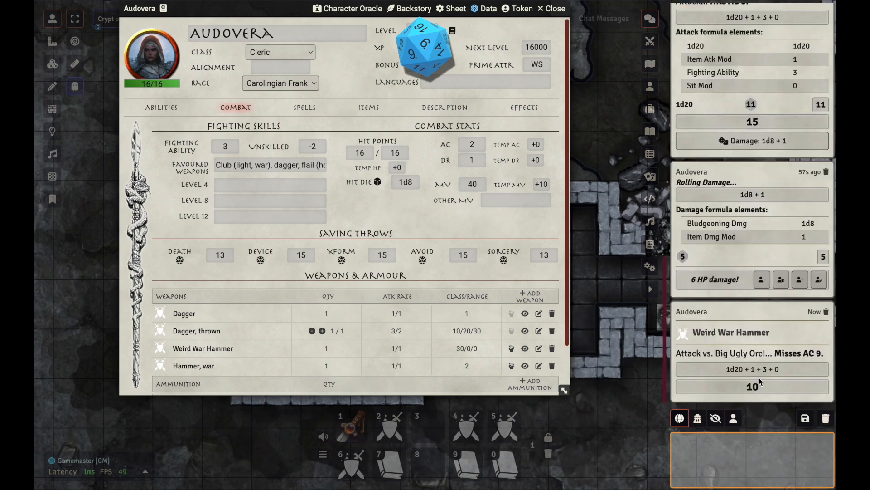
left_click(649, 42)
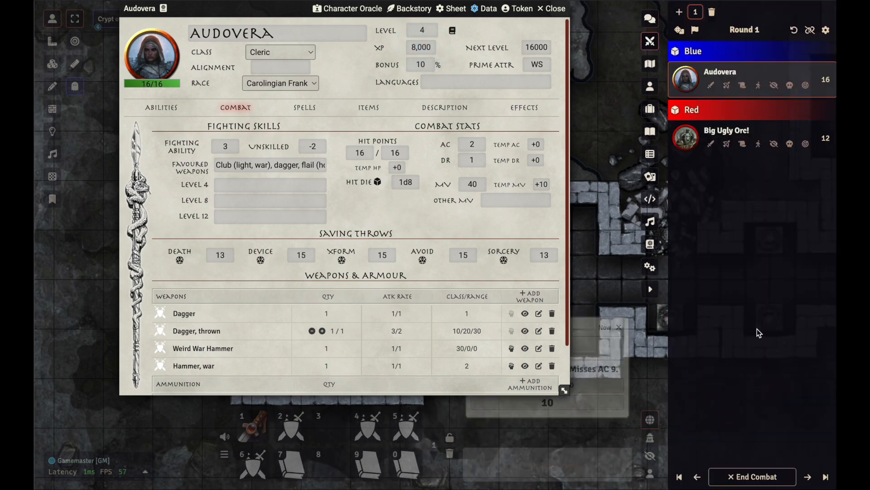
right_click(649, 41)
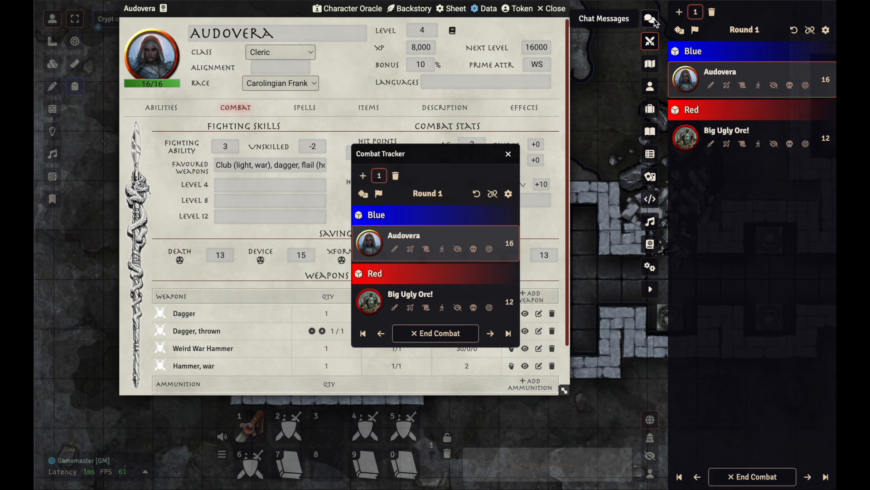
left_click(650, 19)
left_click_drag(359, 153, 500, 2)
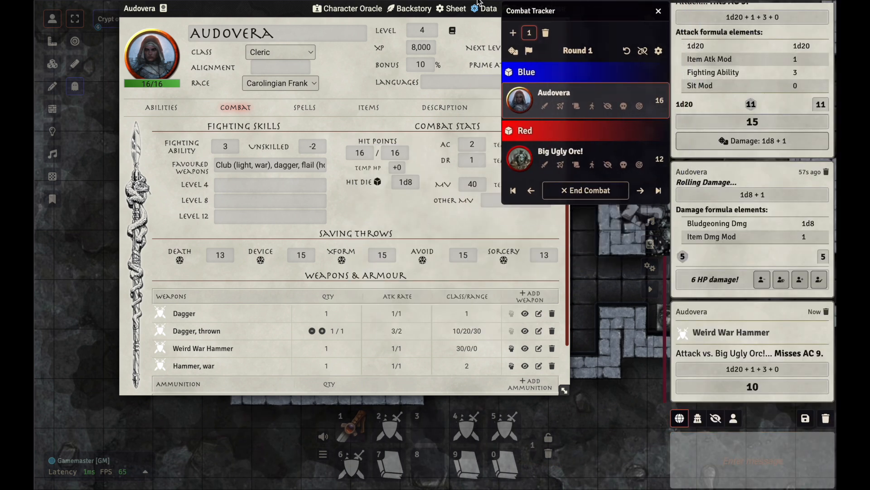
left_click(290, 11)
left_click_drag(301, 11, 179, 51)
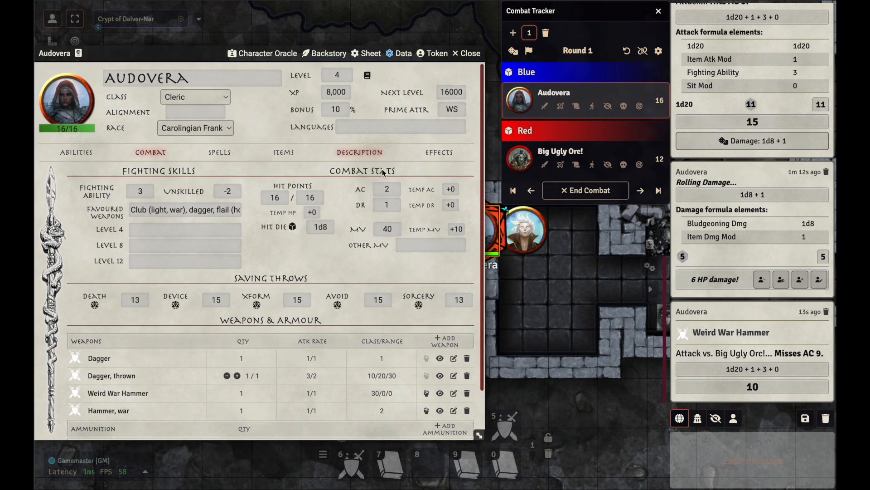
- Advance combat to round 2, then check the conjured Weird War Hammer's remaining duration in its attributes and close it
left_click(641, 192)
left_click(641, 191)
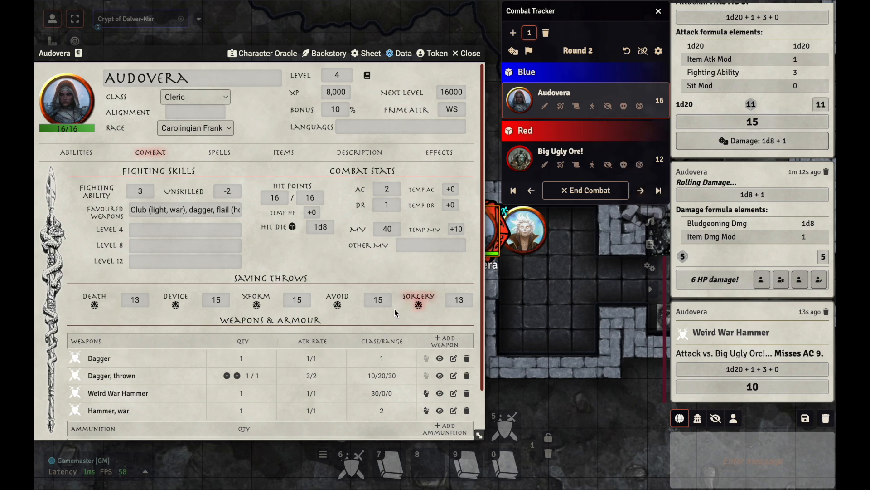
left_click(454, 394)
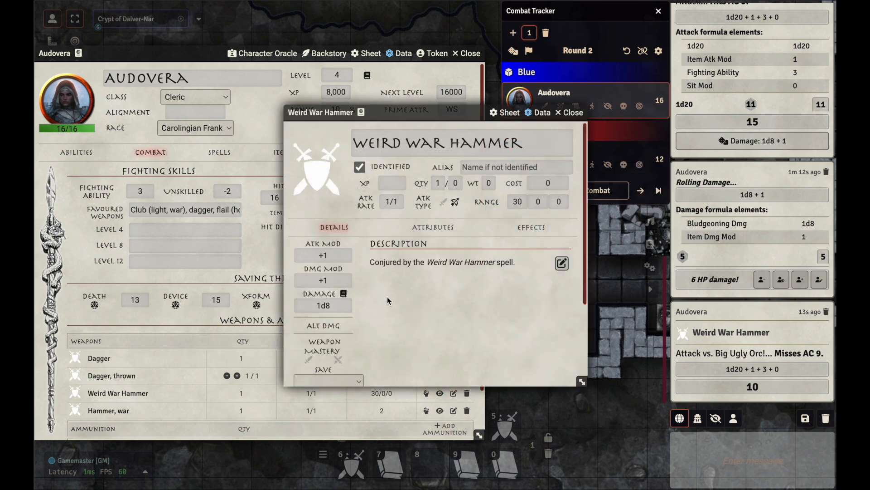
left_click(433, 223)
scroll(445, 303, "down", 2)
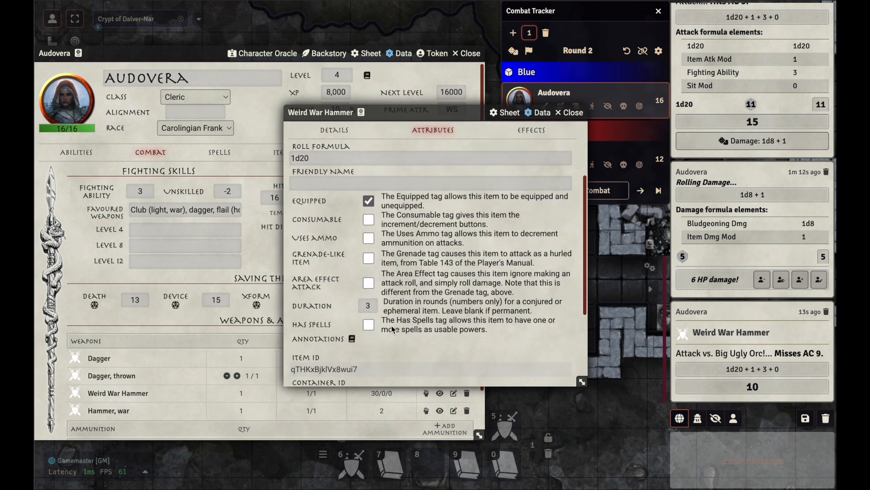
scroll(499, 173, "up", 2)
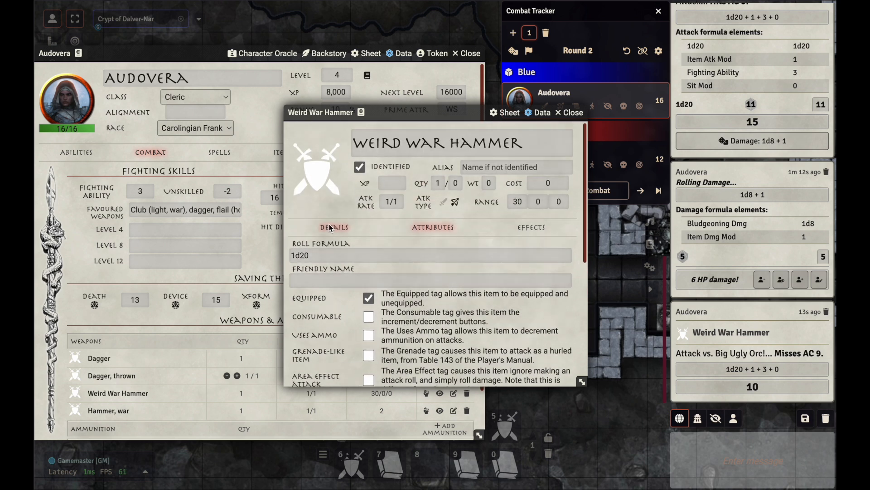
left_click(333, 228)
left_click(571, 113)
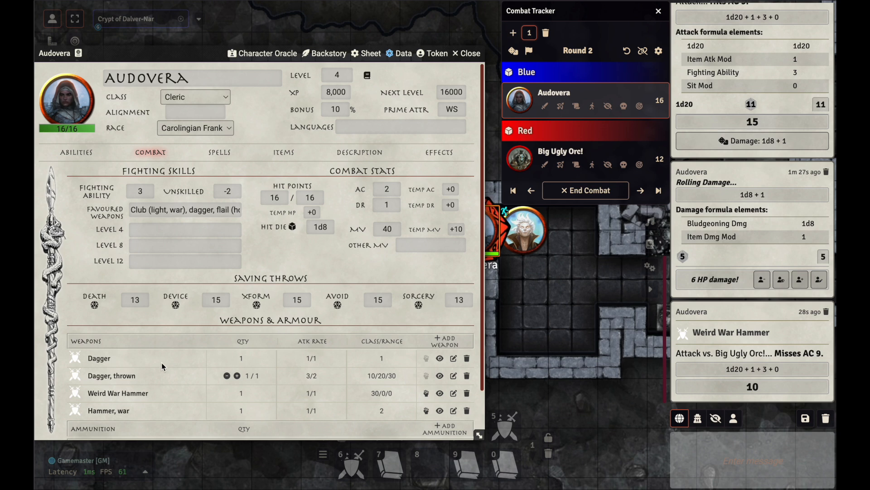
- Attack the orc with the Weird War Hammer as a short-range public roll and roll its 1d8 + 1 damage
left_click(75, 393)
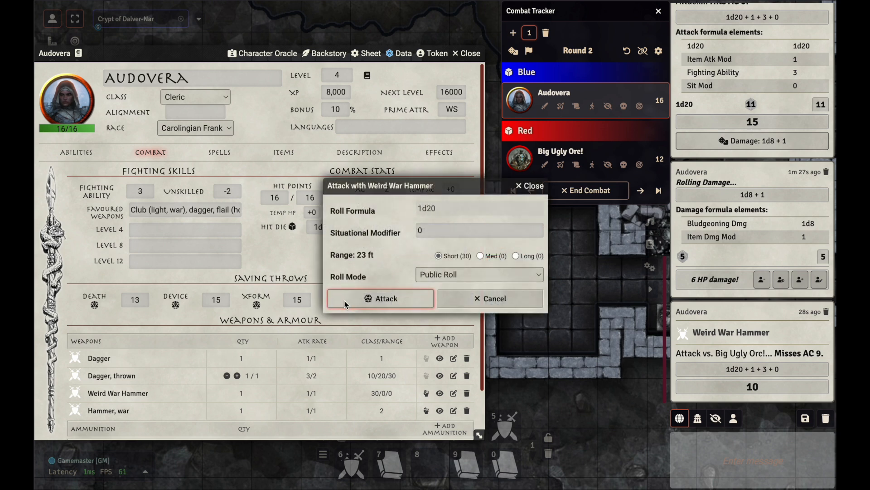
left_click(371, 301)
left_click(373, 306)
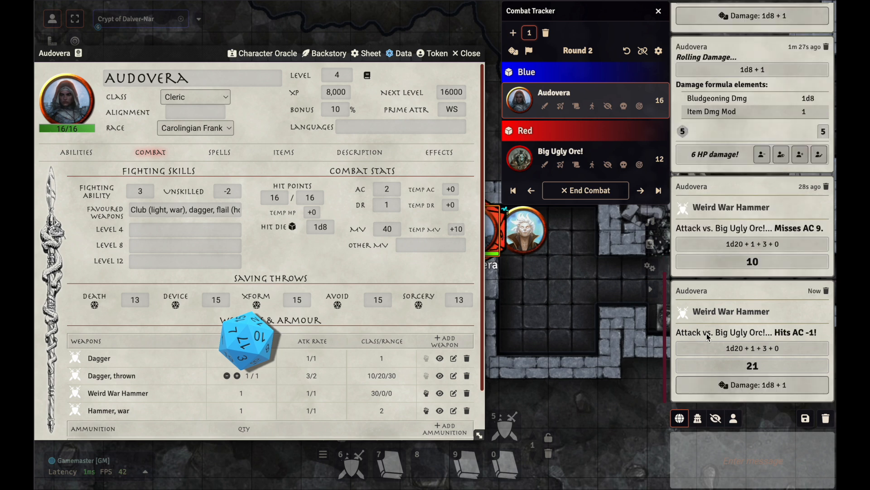
left_click(744, 383)
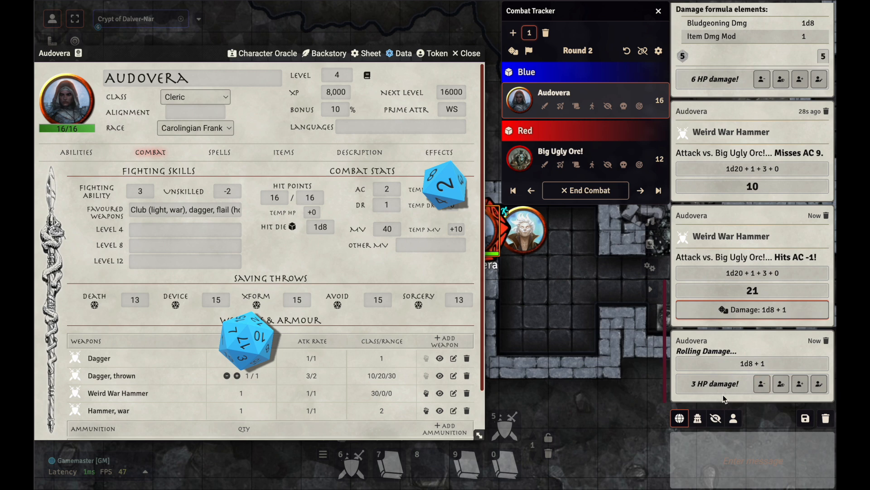
- Advance combat to round 3 and make another short-range public attack with the Weird War Hammer
left_click(642, 191)
left_click(643, 193)
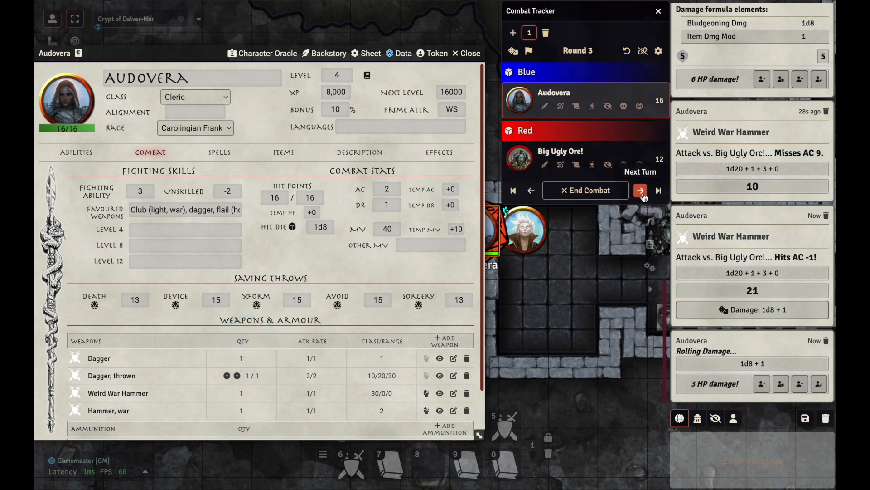
left_click(75, 393)
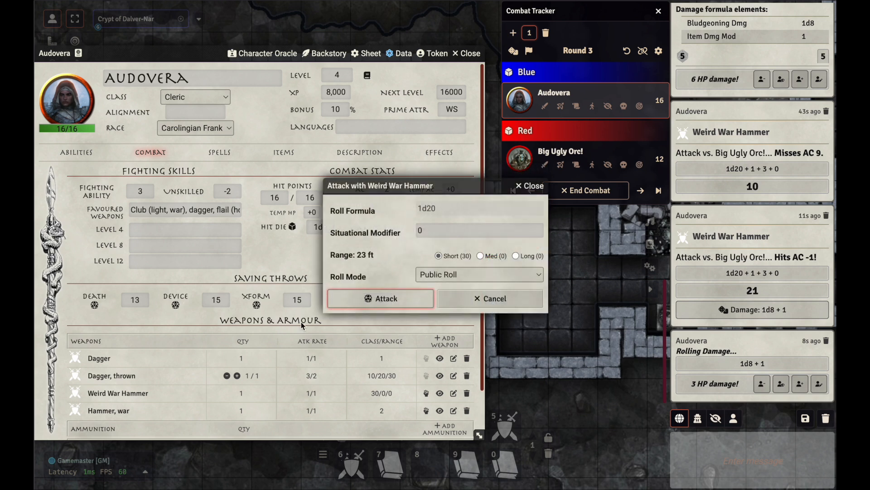
left_click(381, 298)
left_click(472, 299)
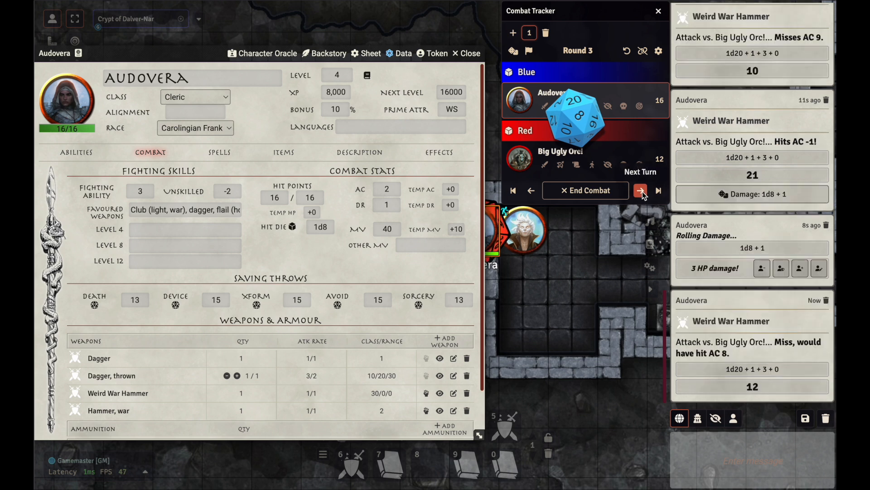
- Advance combat to round 4 and attack the orc again with the Weird War Hammer at short range
left_click(643, 191)
left_click(641, 191)
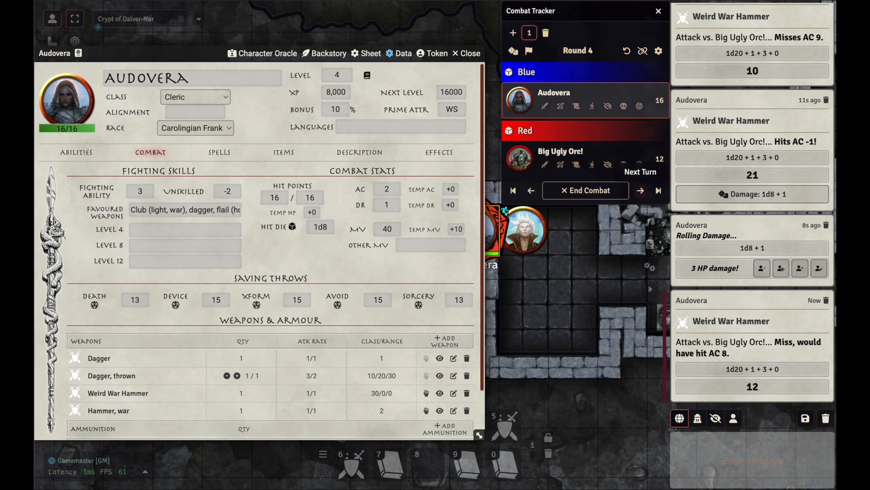
left_click(75, 393)
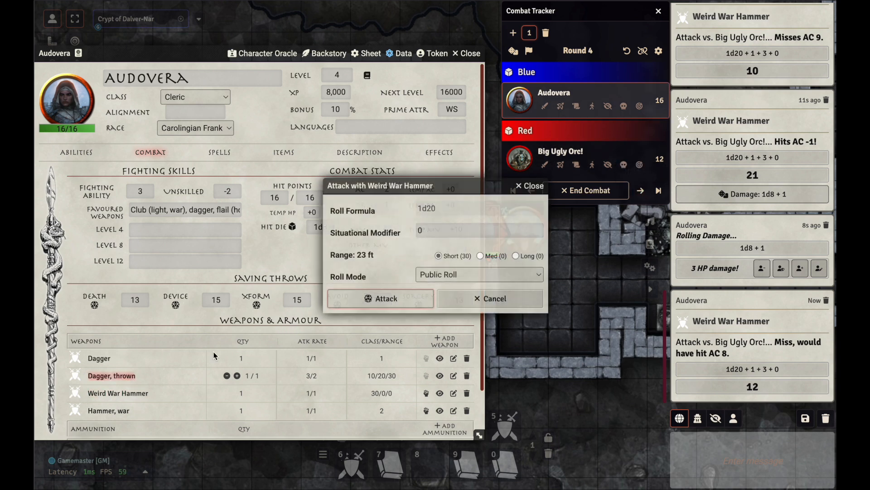
left_click(376, 300)
left_click(458, 301)
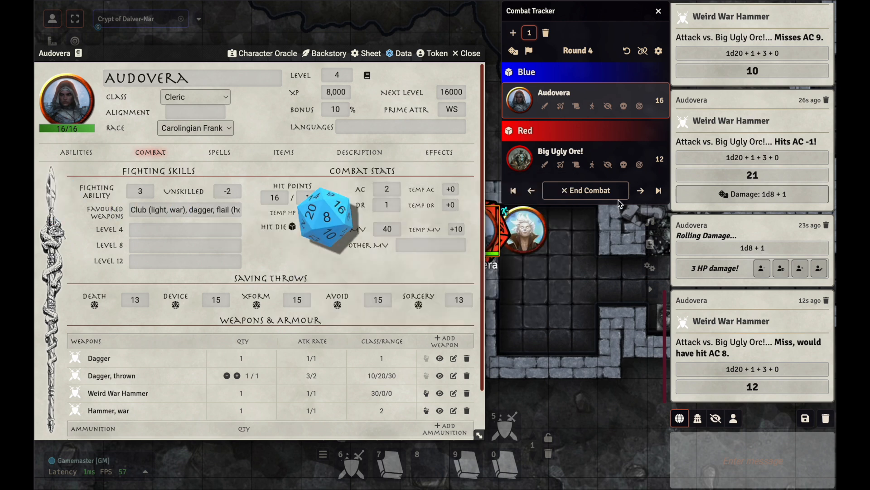
- Advance combat turn by turn to round 5 and bring up Audovera's spell list
left_click(642, 191)
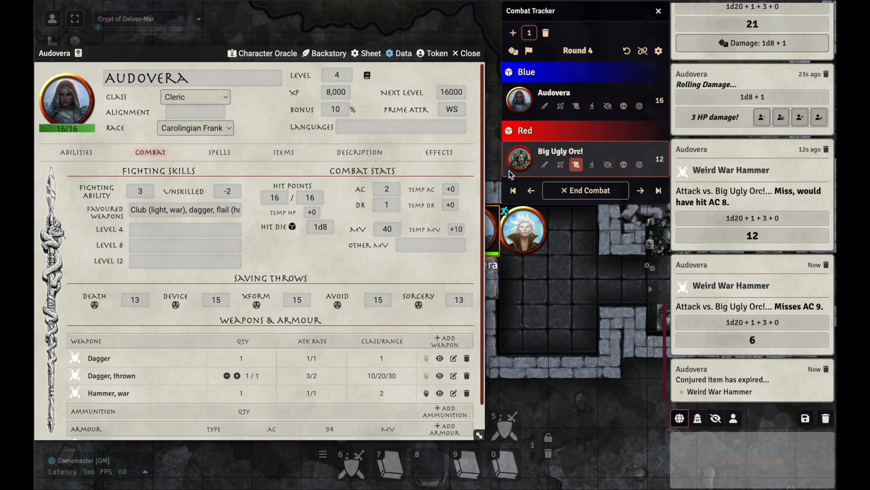
left_click(544, 164)
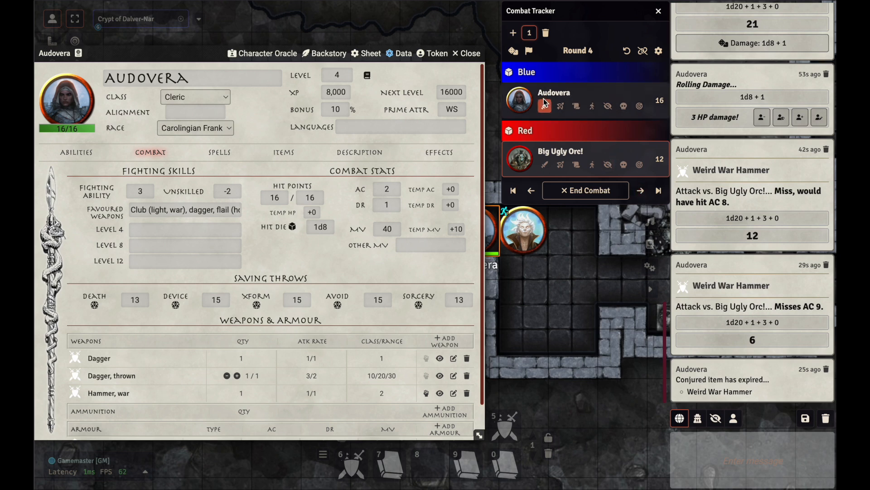
left_click(641, 192)
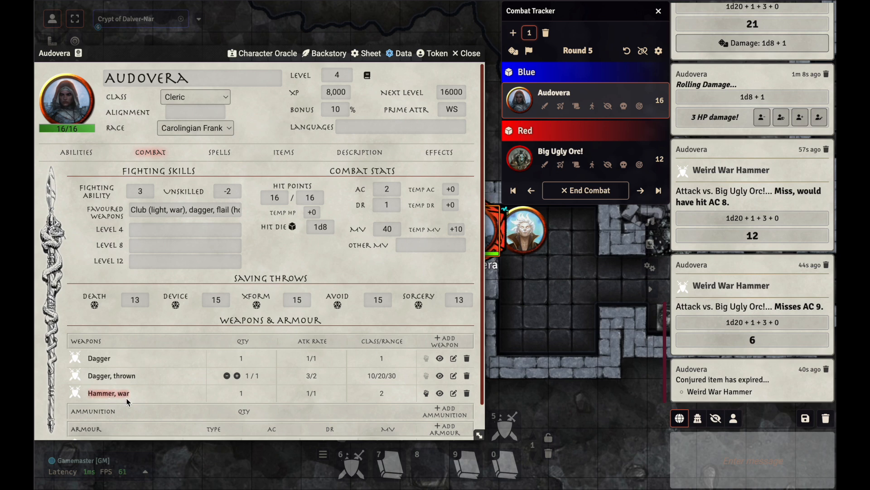
left_click(221, 153)
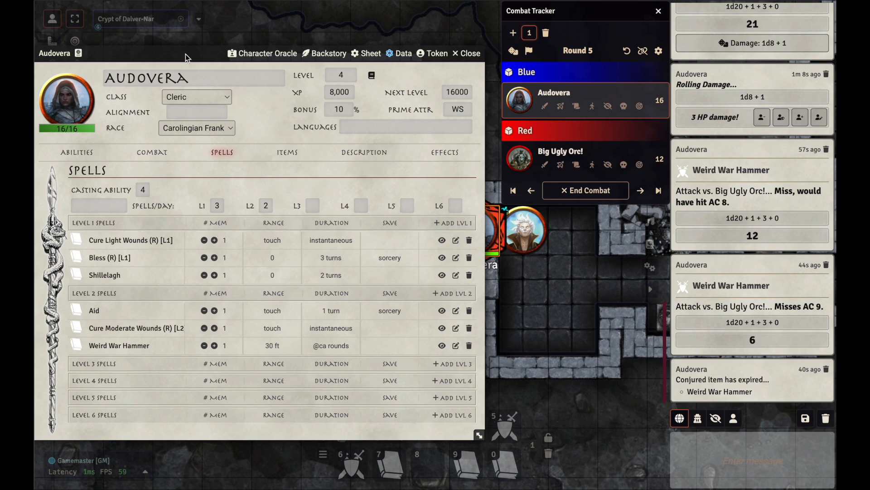
mouse_move(184, 55)
left_mouse_down()
mouse_move(195, 64)
mouse_move(238, 64)
mouse_move(181, 42)
left_mouse_up()
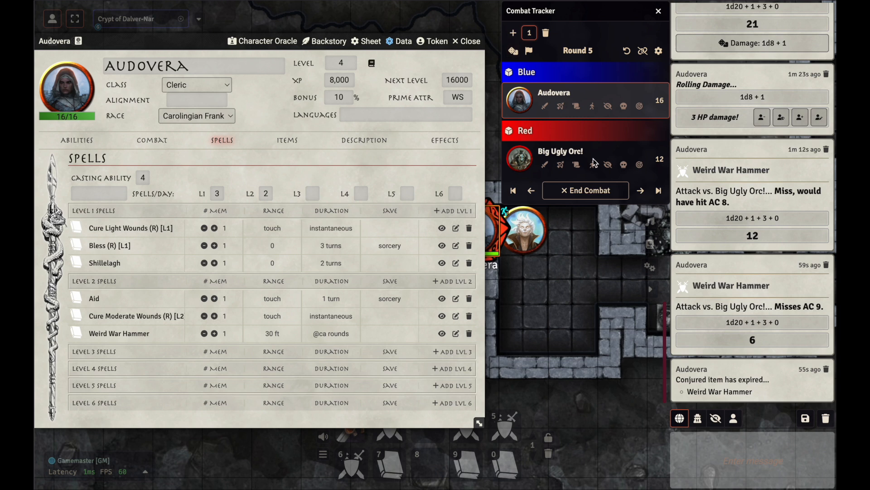
- End the combat encounter, close the detached combat tracker, and reposition Audovera's sheet over the middle of the map
left_click(598, 193)
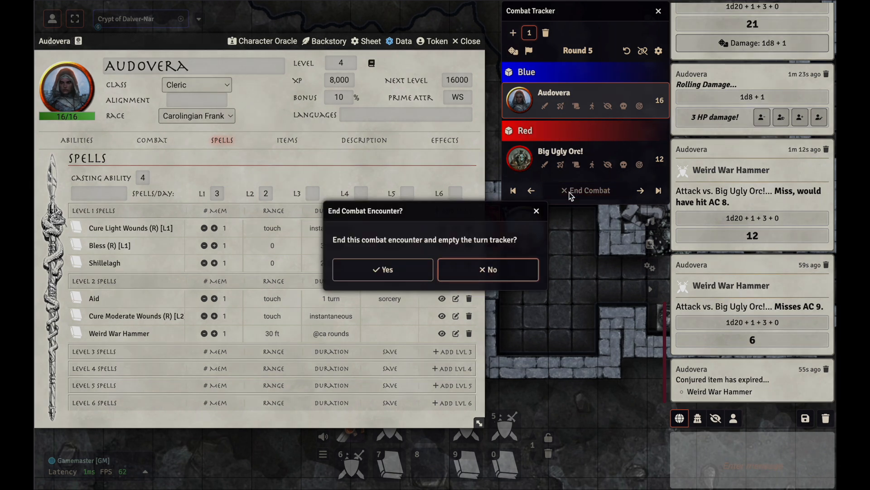
left_click(365, 271)
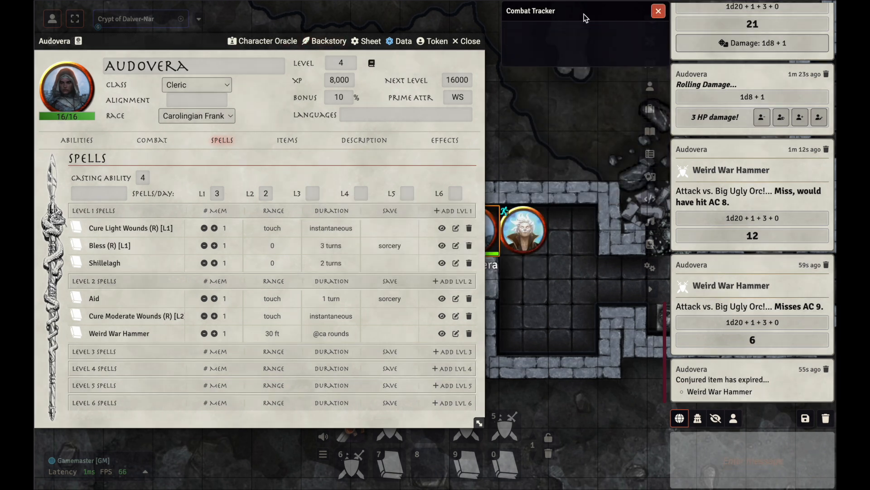
left_click(658, 10)
left_click_drag(207, 45, 396, 50)
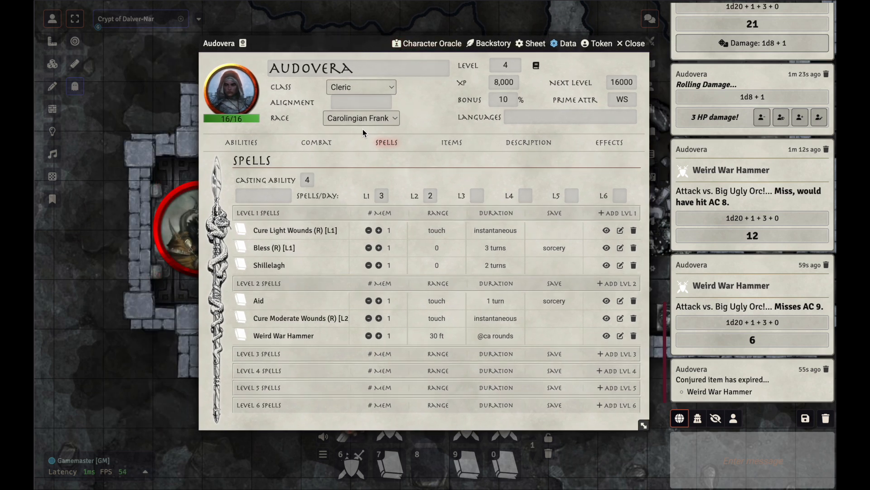
left_click_drag(378, 46, 362, 38)
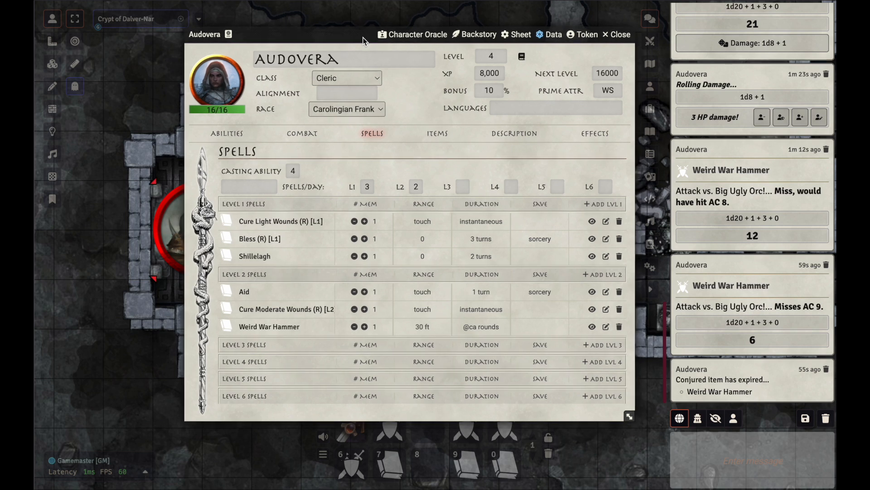